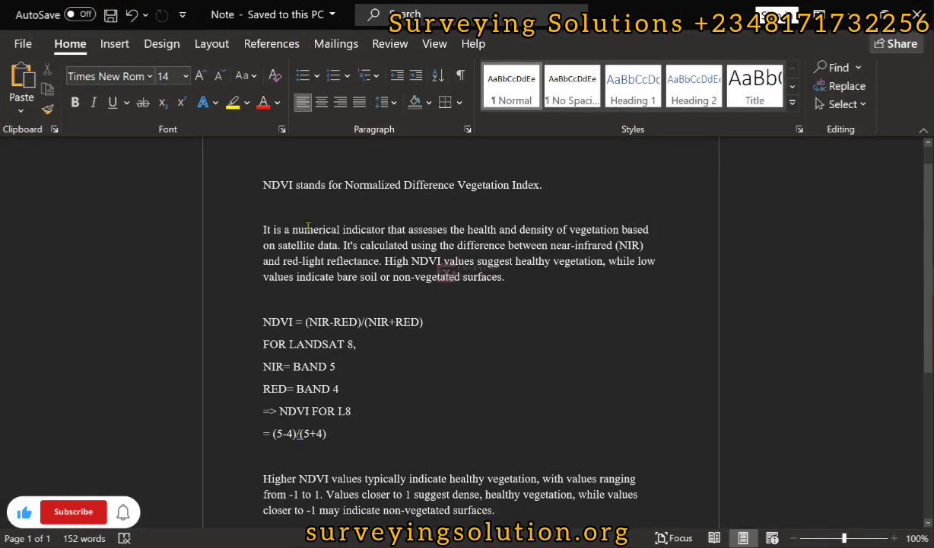
Read the NDVI notes covering the definition, the Landsat 8 band formula and the meaning of the value ranges.
scroll(308, 226, up, 1)
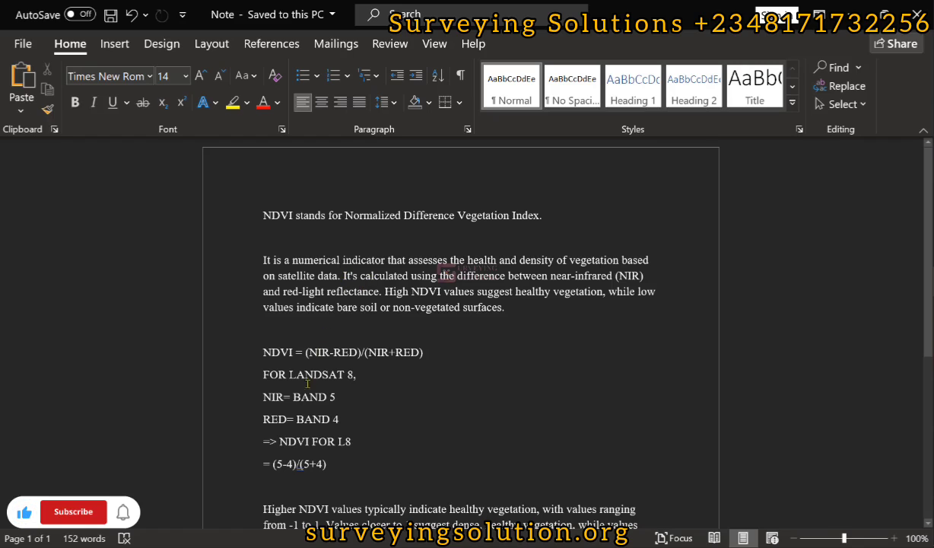
scroll(297, 369, down, 1)
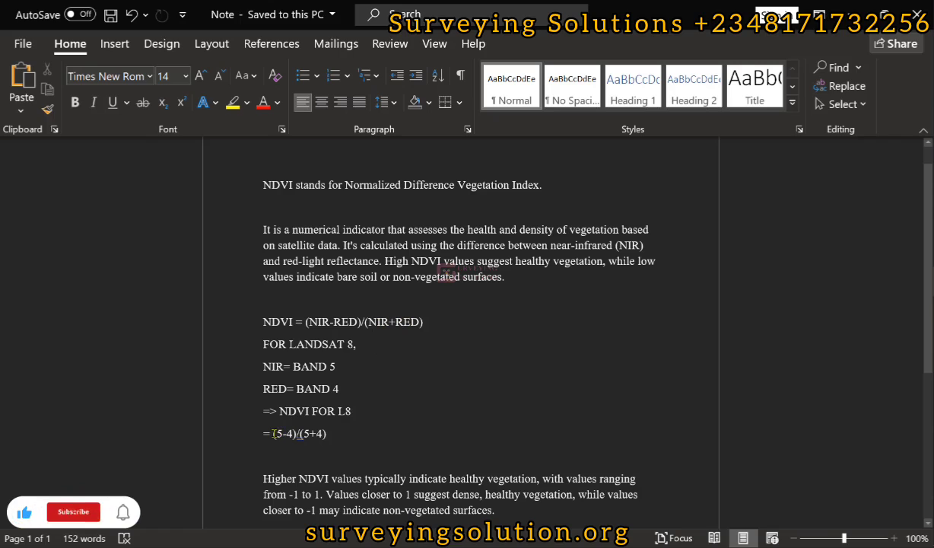
drag(272, 433, 350, 431)
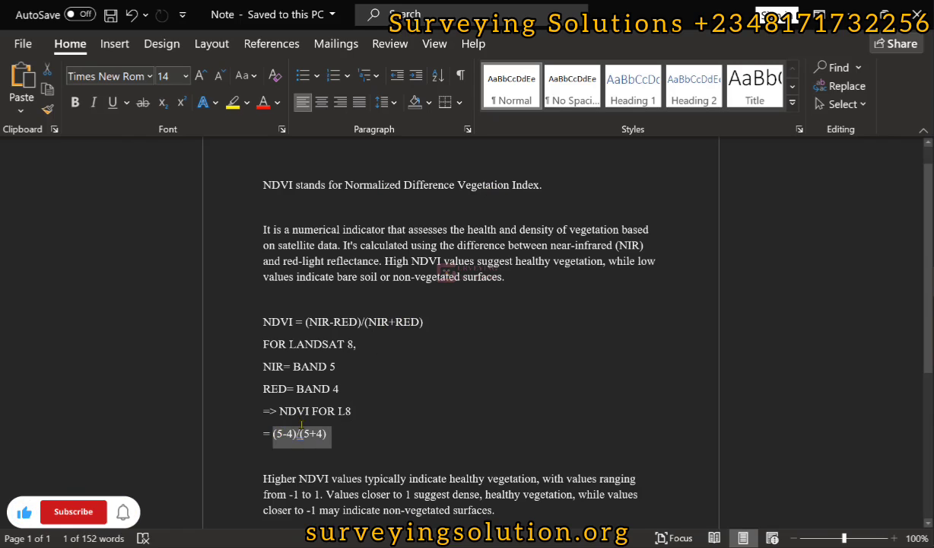
scroll(355, 444, down, 5)
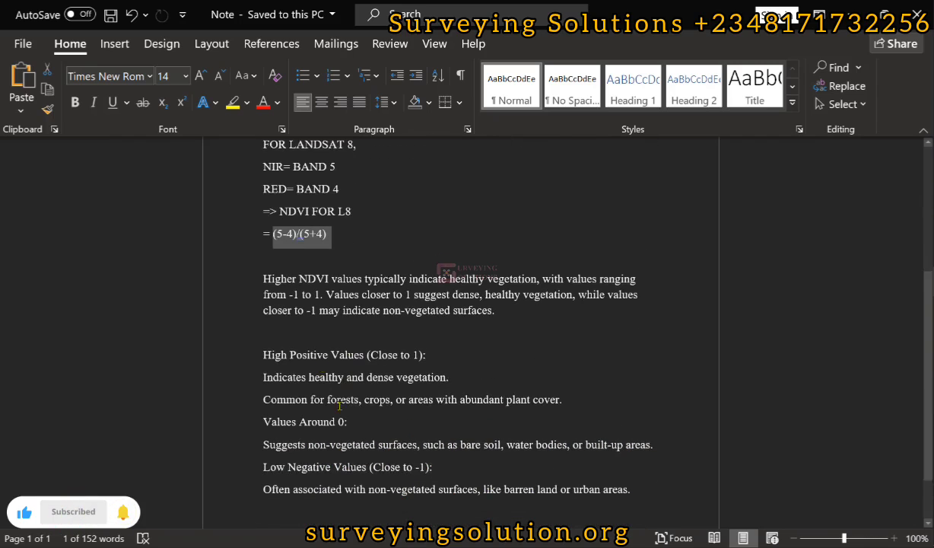
scroll(308, 278, down, 1)
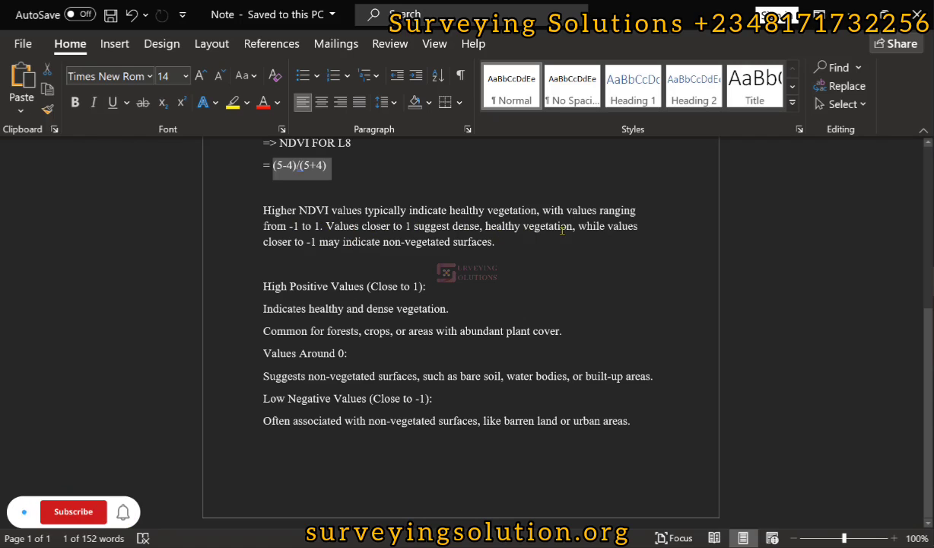
scroll(350, 320, up, 4)
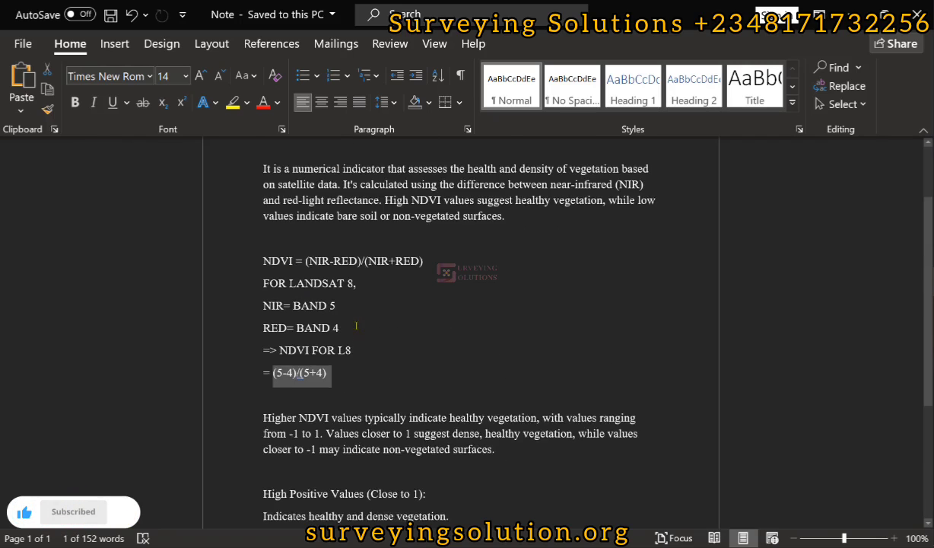
scroll(356, 325, up, 1)
scroll(365, 335, down, 2)
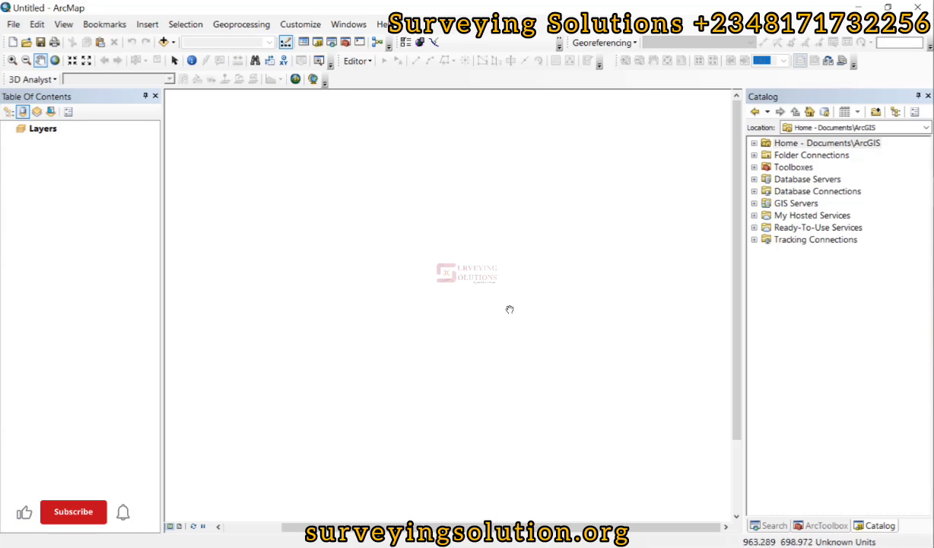
Add the seven Landsat 8 TIF rasters B1 to B7 from the NDVI DATA folder to the ArcMap map and collapse their layer group.
key(Down)
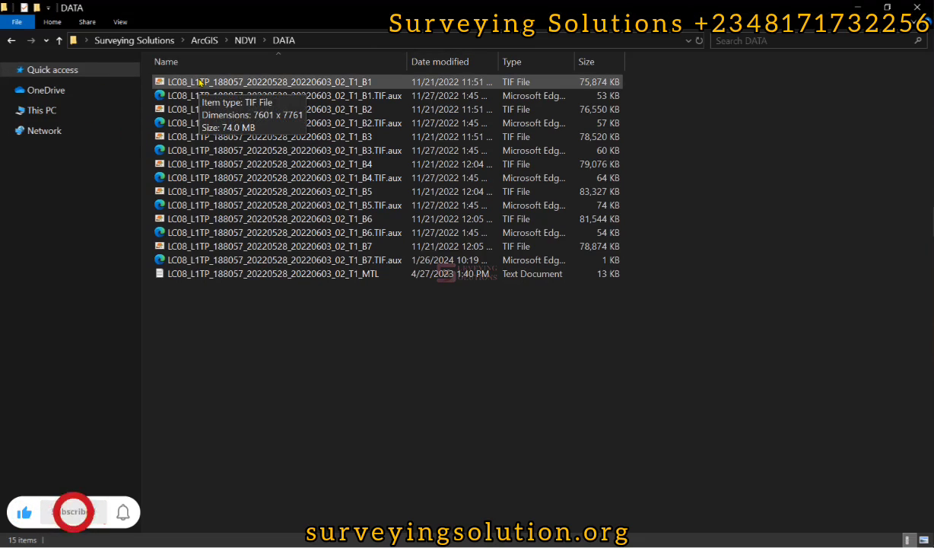
click(200, 82)
ctrl+click(196, 109)
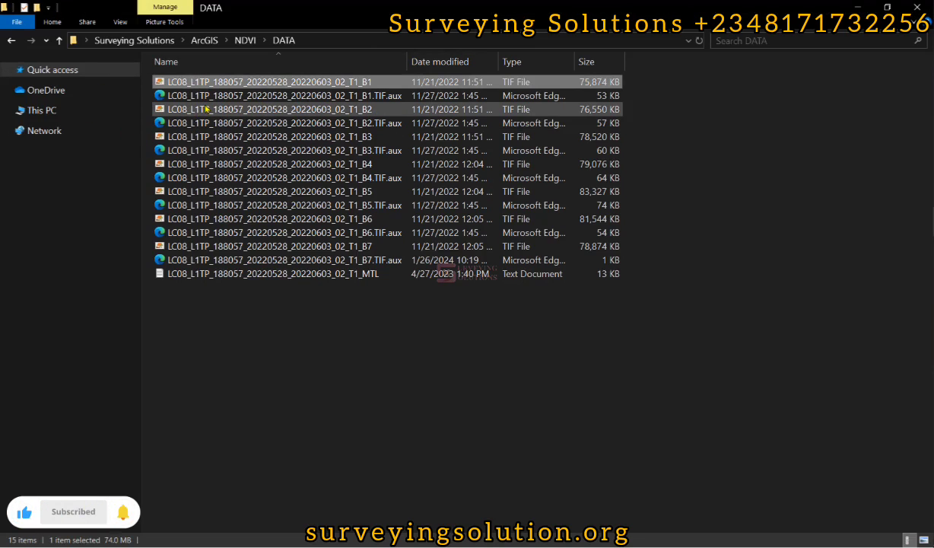
ctrl+click(198, 137)
ctrl+click(196, 164)
ctrl+click(194, 192)
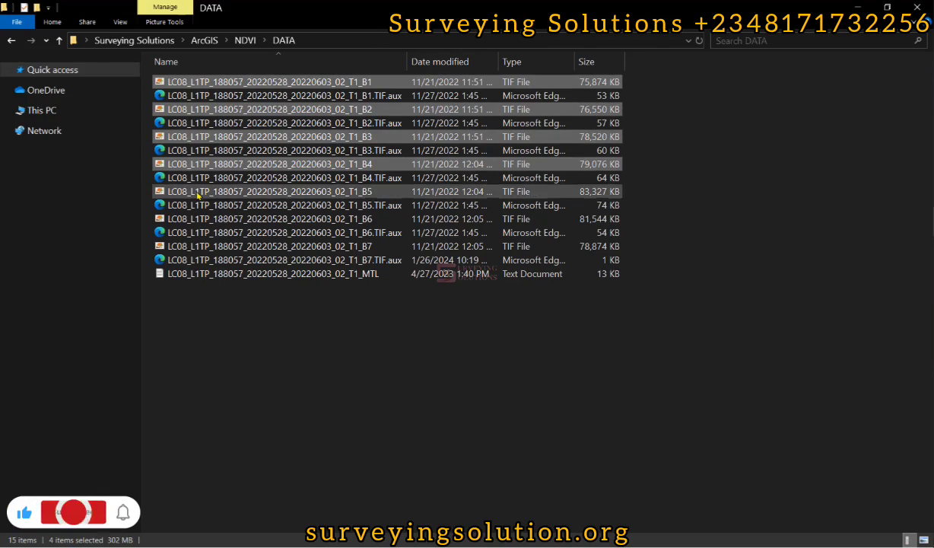
ctrl+click(193, 219)
ctrl+click(194, 247)
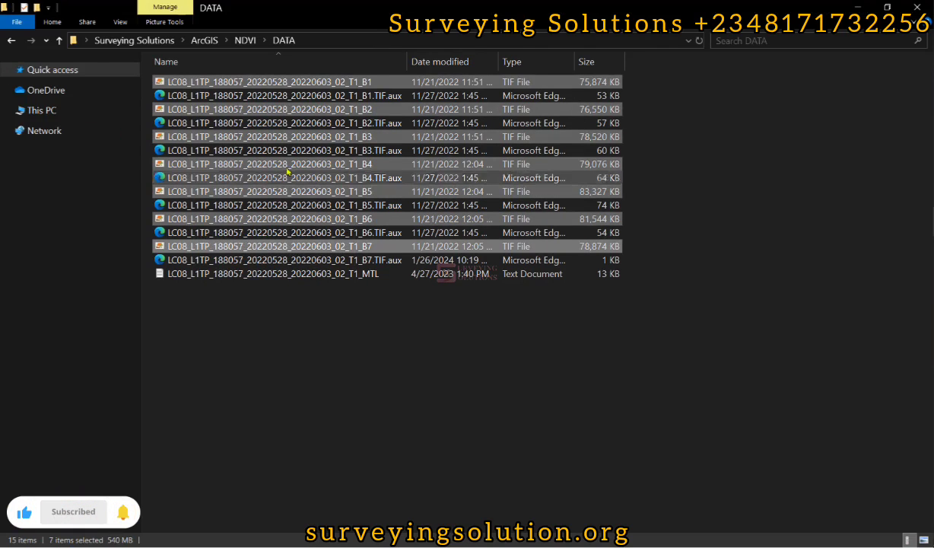
drag(277, 136, 438, 217)
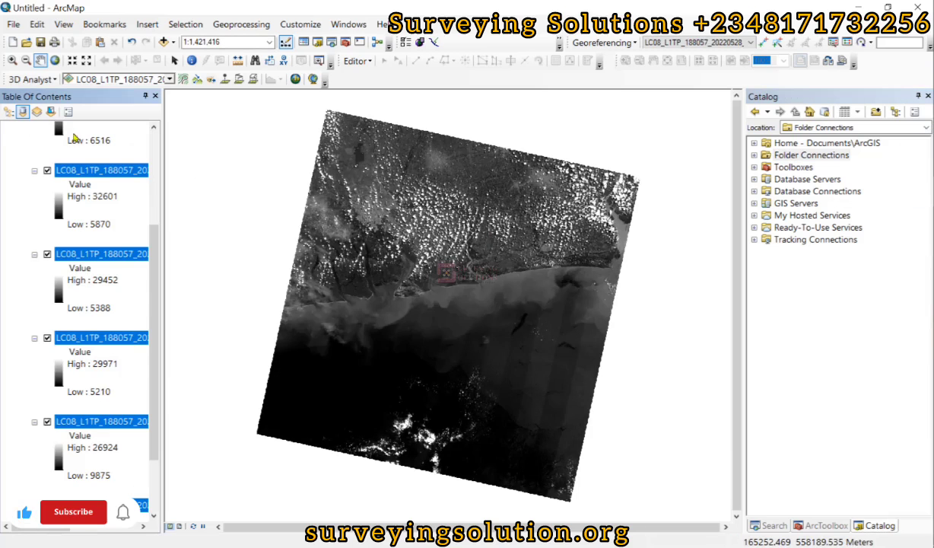
scroll(23, 162, up, 5)
click(21, 142)
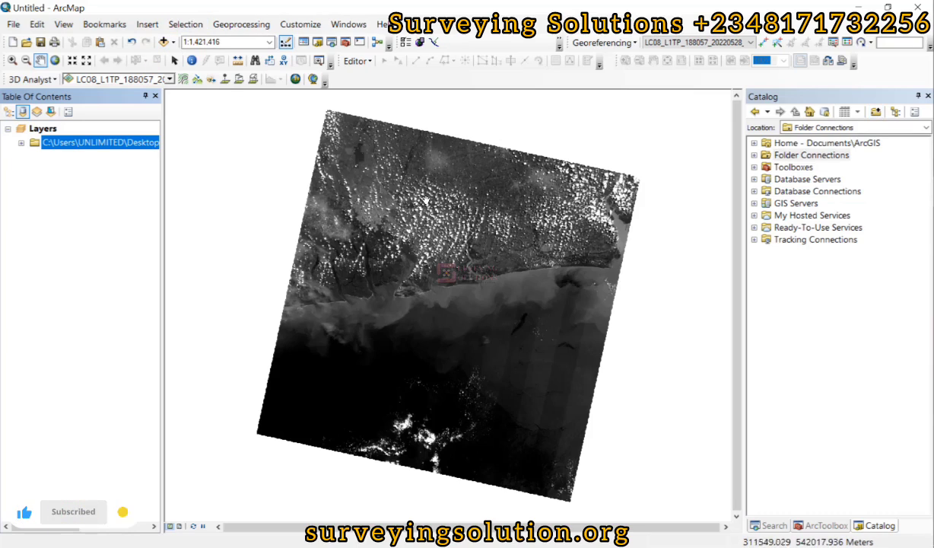
Open the Raster Calculator from the Map Algebra toolset of the Spatial Analyst Tools.
click(821, 526)
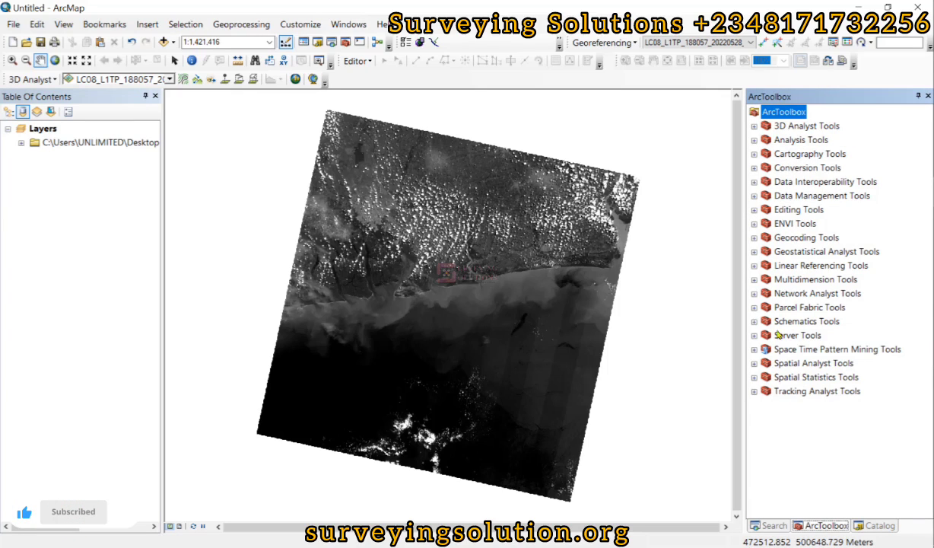
click(755, 364)
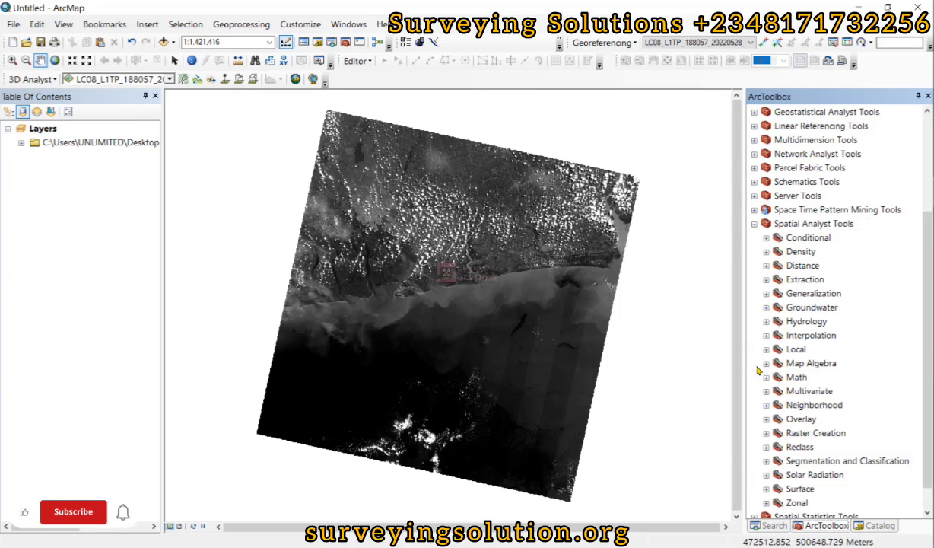
click(766, 364)
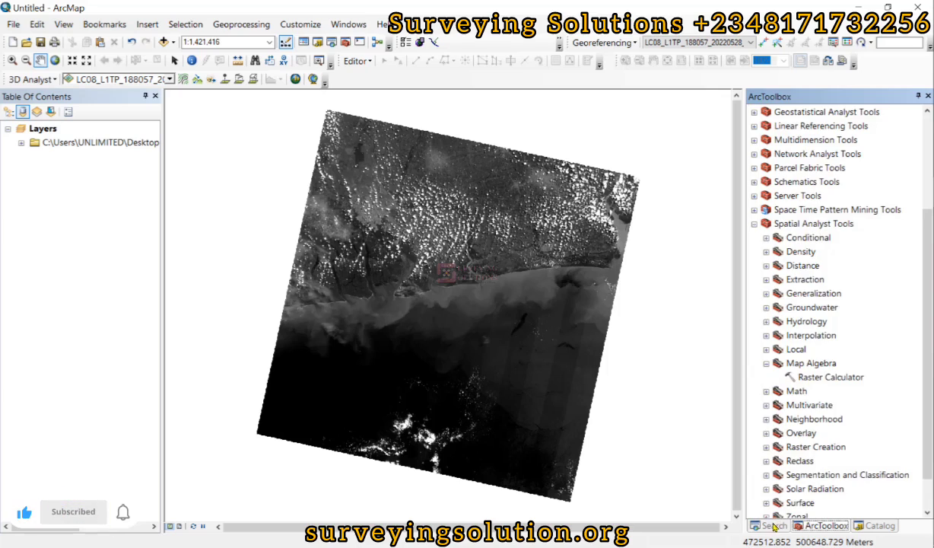
key(ctrl+f)
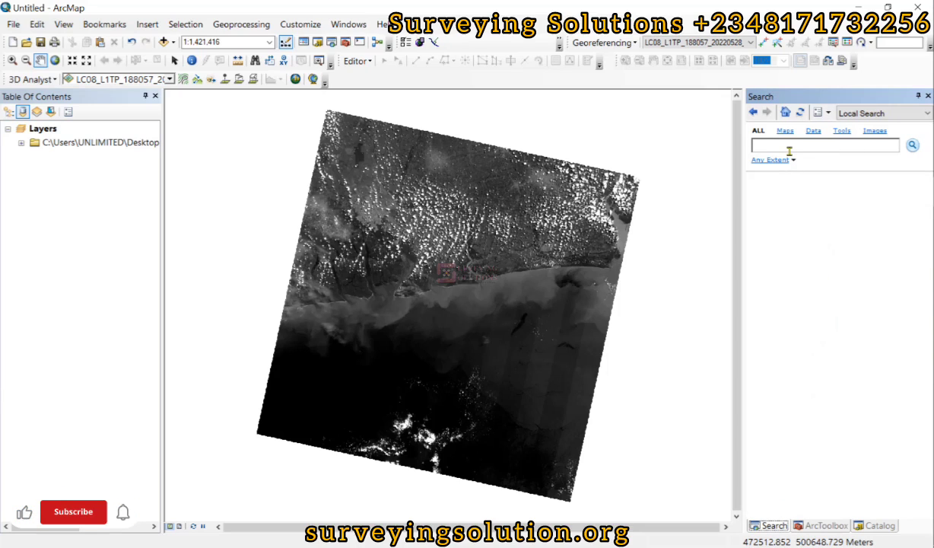
click(806, 525)
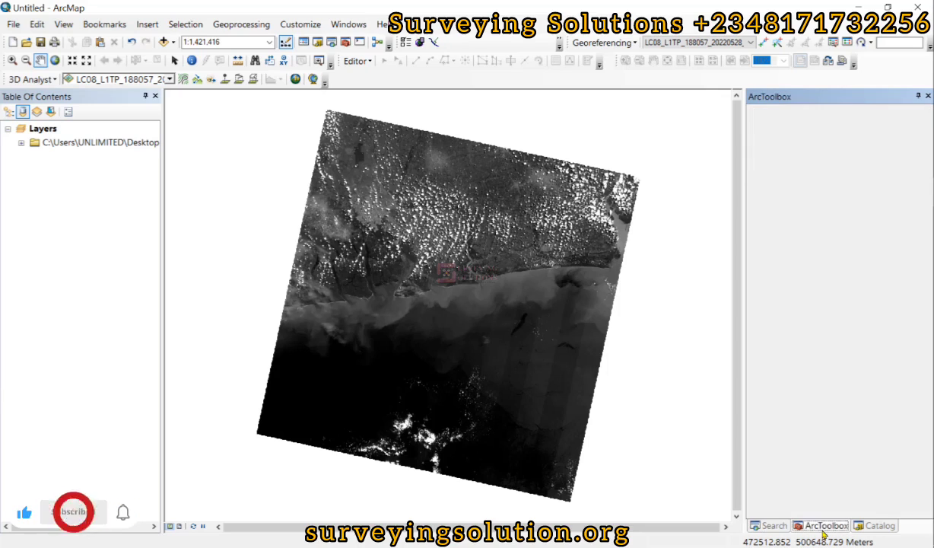
double_click(831, 390)
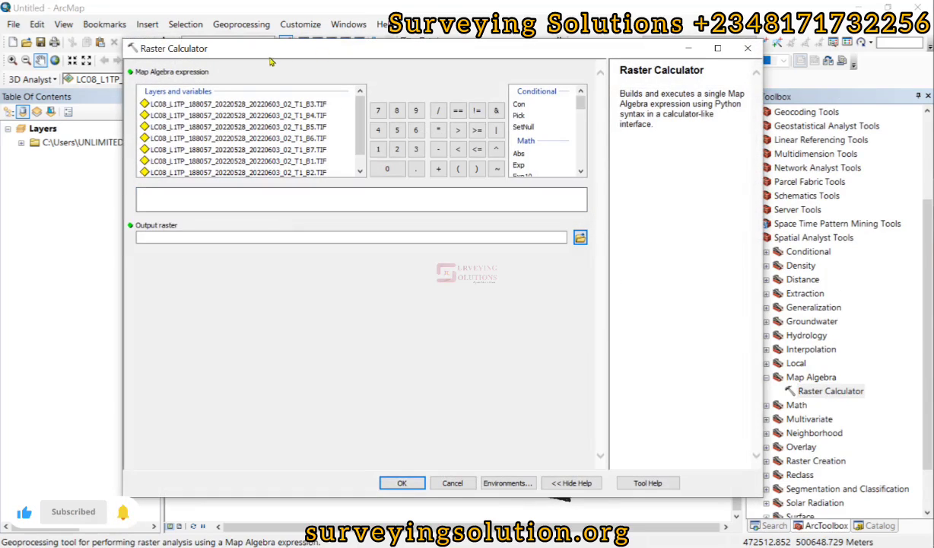
Check the NDVI formula in the Word notes and enter its numerator in the Raster Calculator as Float("B5" - "B4"), using the Landsat band layers.
key(alt+Tab)
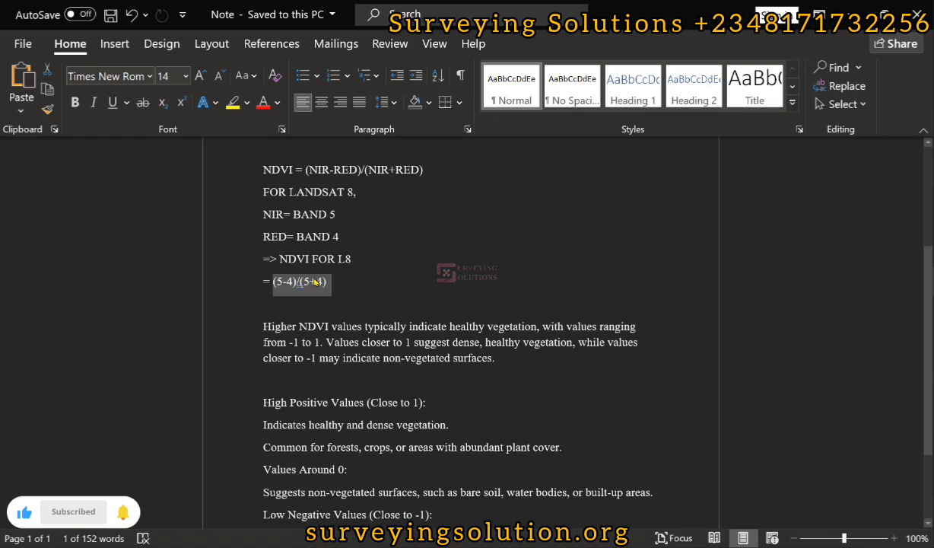
key(alt+Tab)
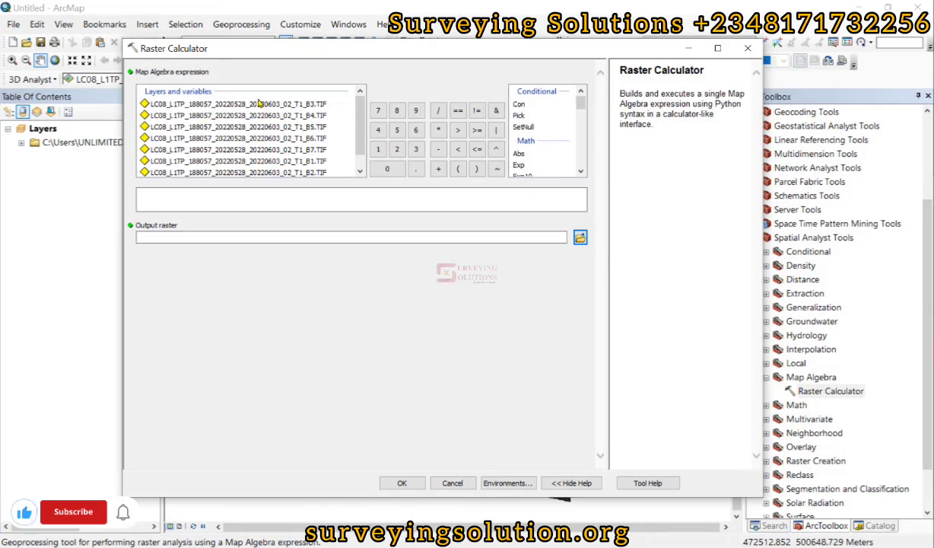
scroll(531, 144, down, 3)
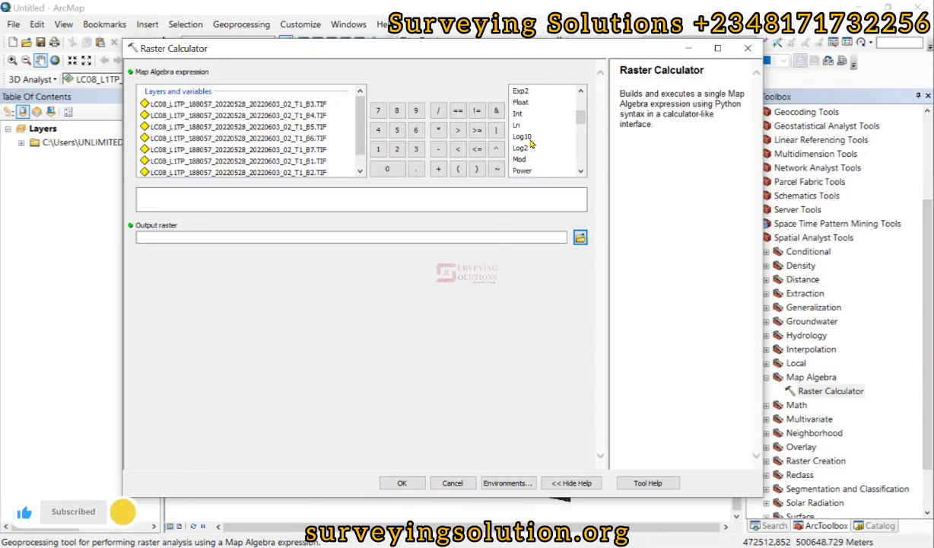
double_click(522, 135)
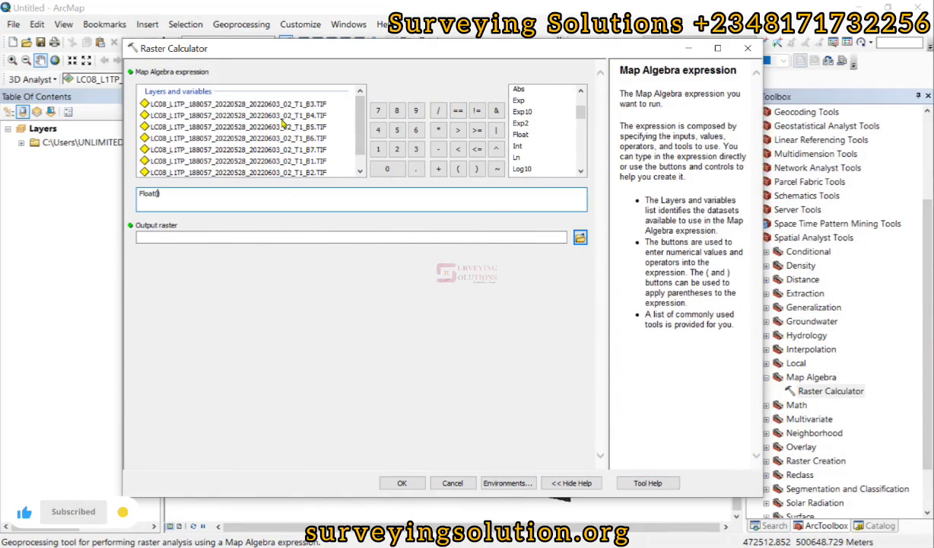
double_click(218, 129)
click(440, 149)
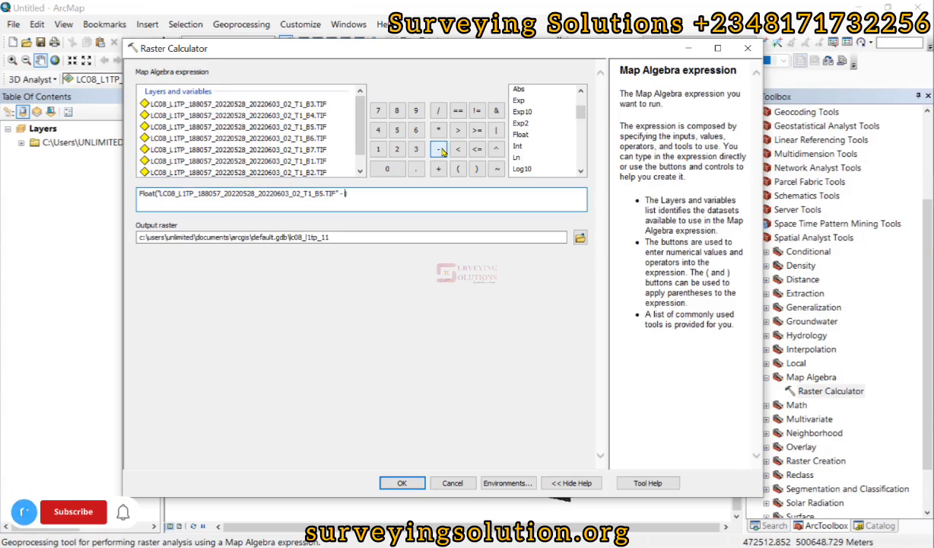
double_click(250, 115)
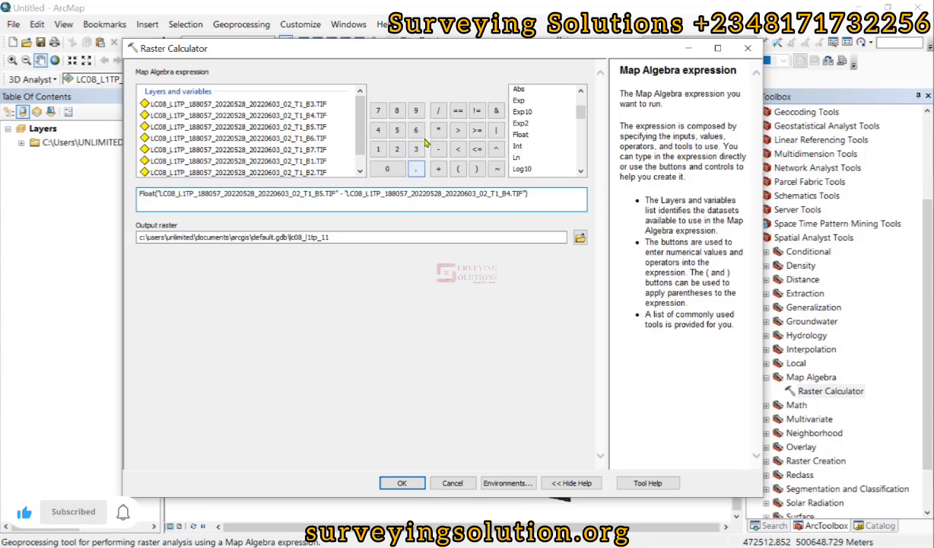
Complete the map algebra expression by dividing the numerator by Float of the band 5 raster plus the band 4 raster.
click(437, 112)
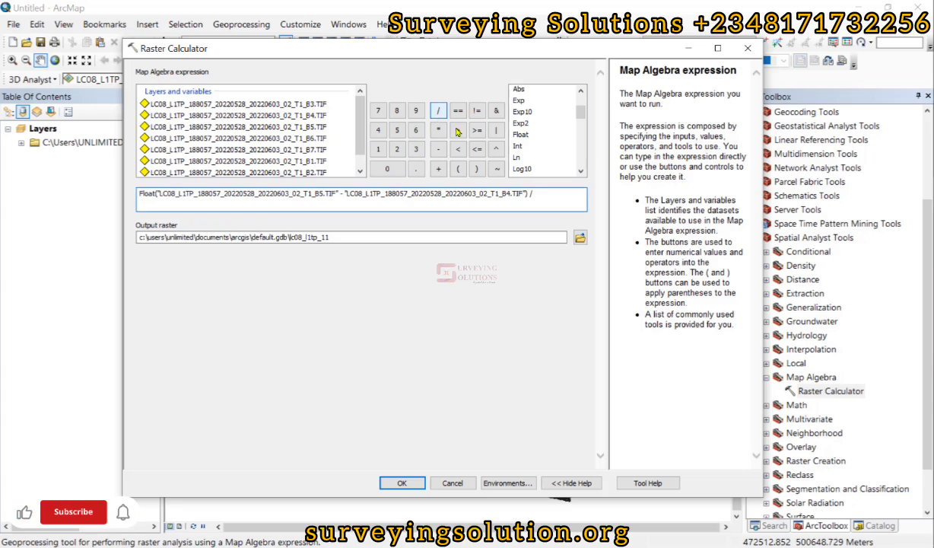
double_click(528, 134)
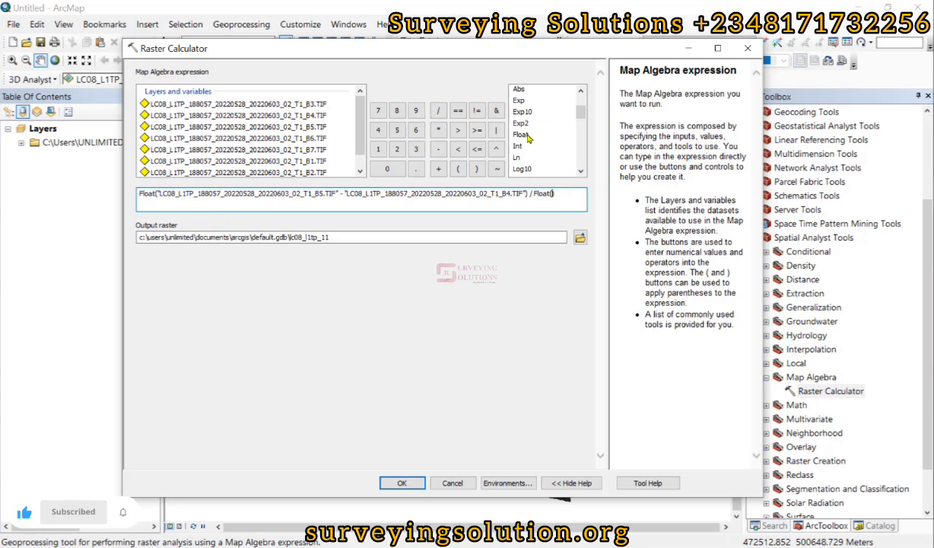
double_click(207, 127)
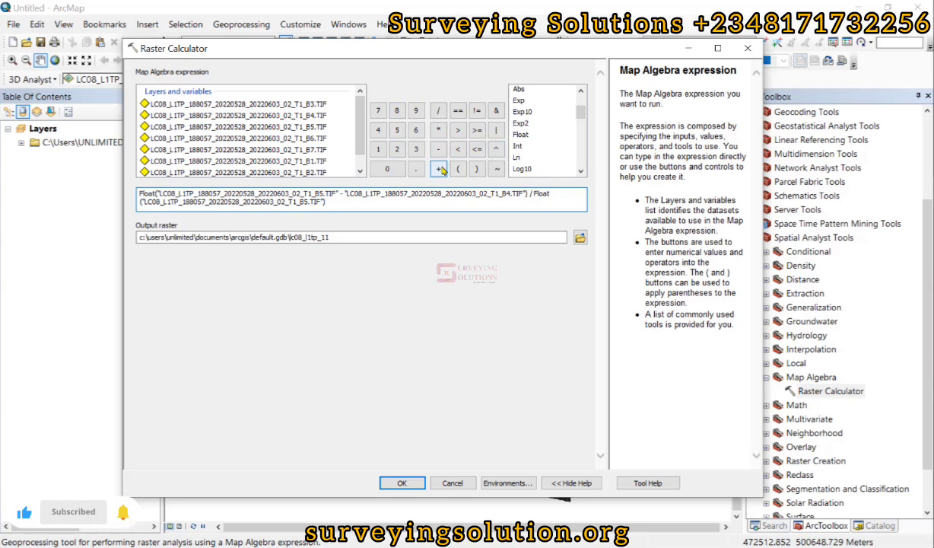
click(440, 169)
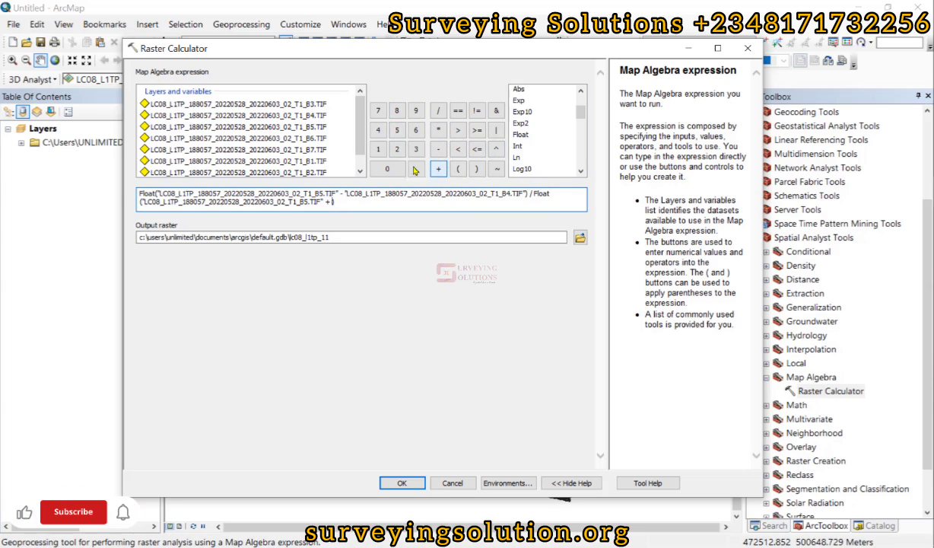
double_click(232, 116)
click(356, 191)
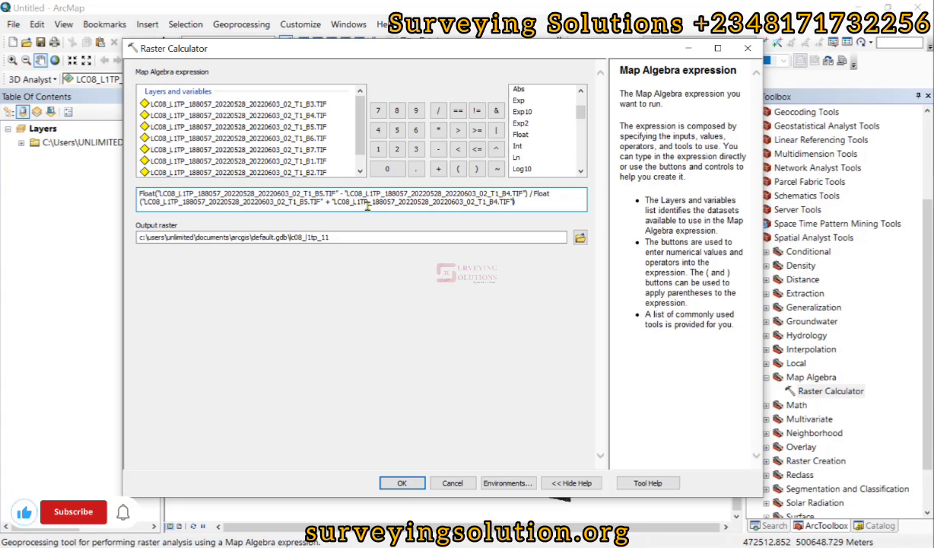
Run the raster calculation with the default output raster path.
key(Return)
key(alt+Tab)
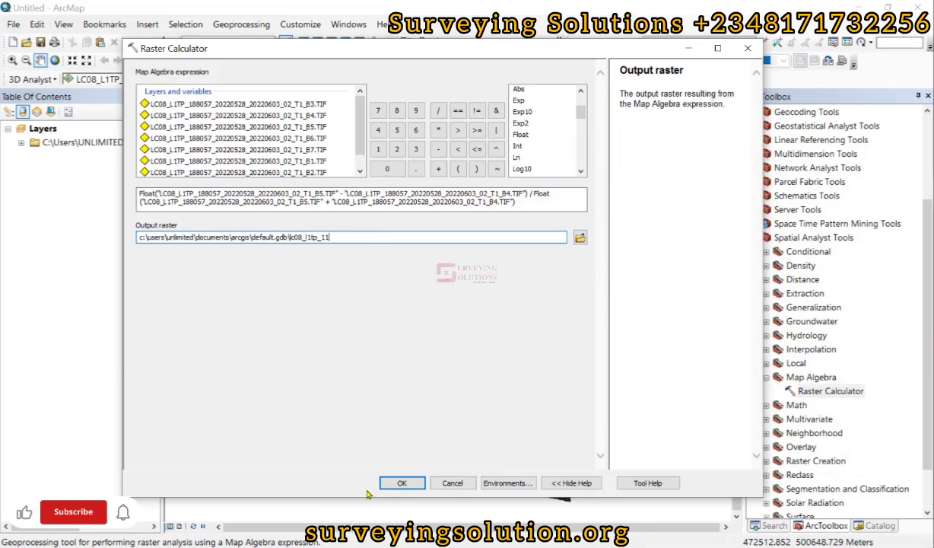
click(403, 484)
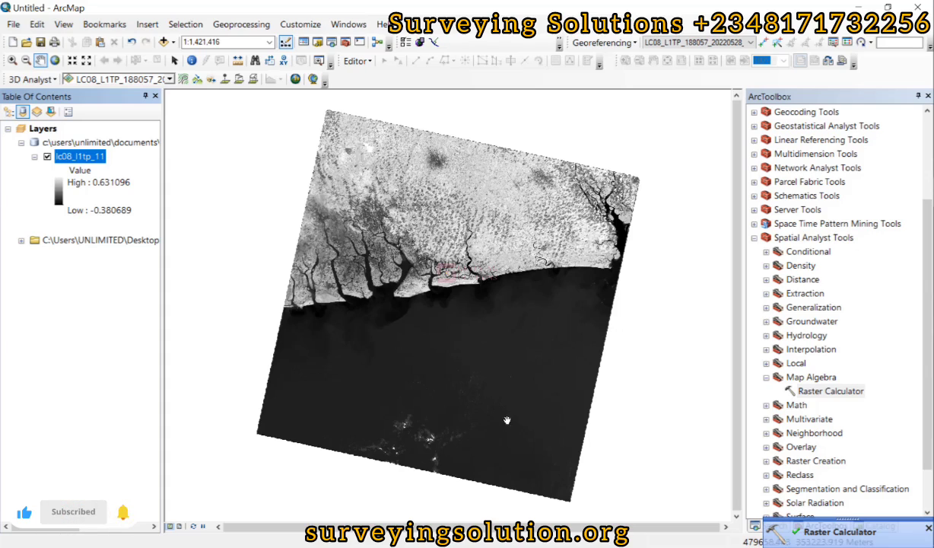
Rename the calculated raster layer as NDVI.
click(79, 156)
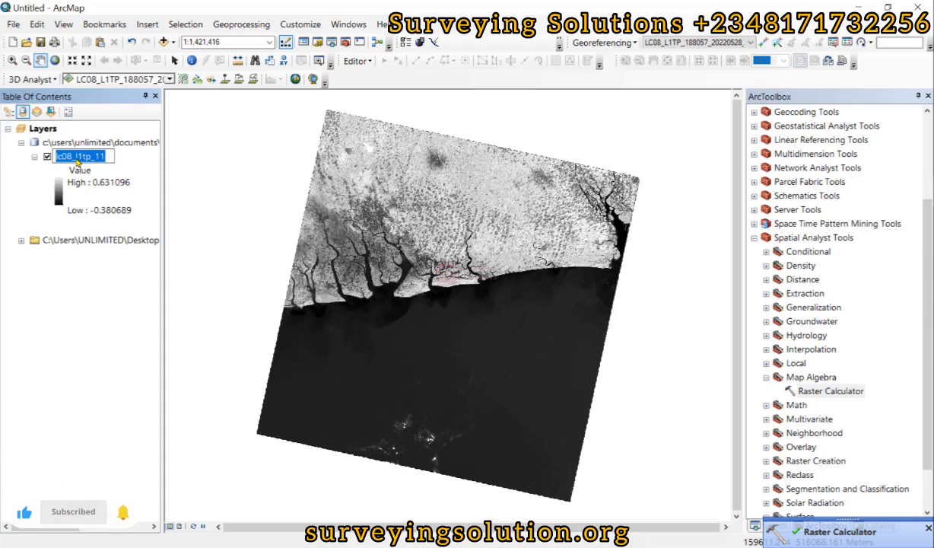
text(NDVI)
key(Return)
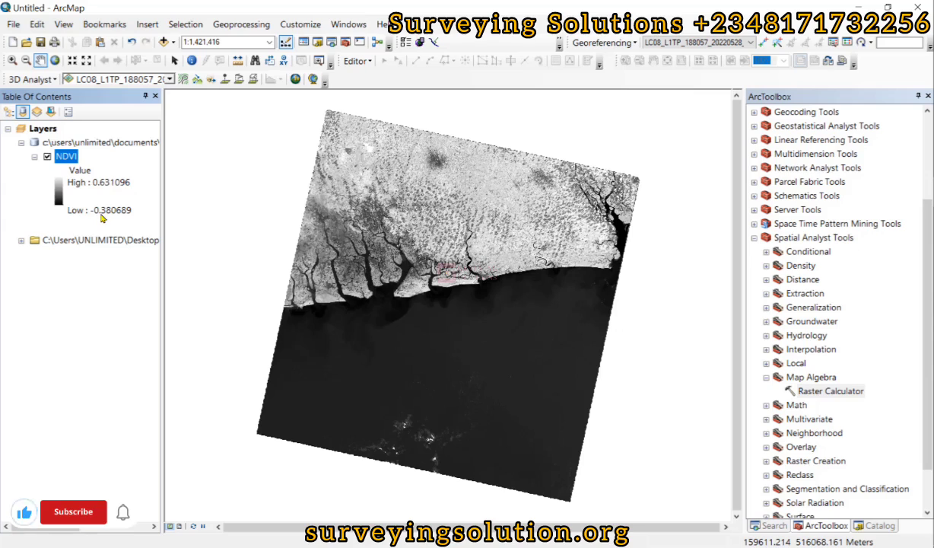
Apply the red-yellow-green color ramp to the NDVI layer and read the NDVI value interpretation in the Word notes.
click(57, 194)
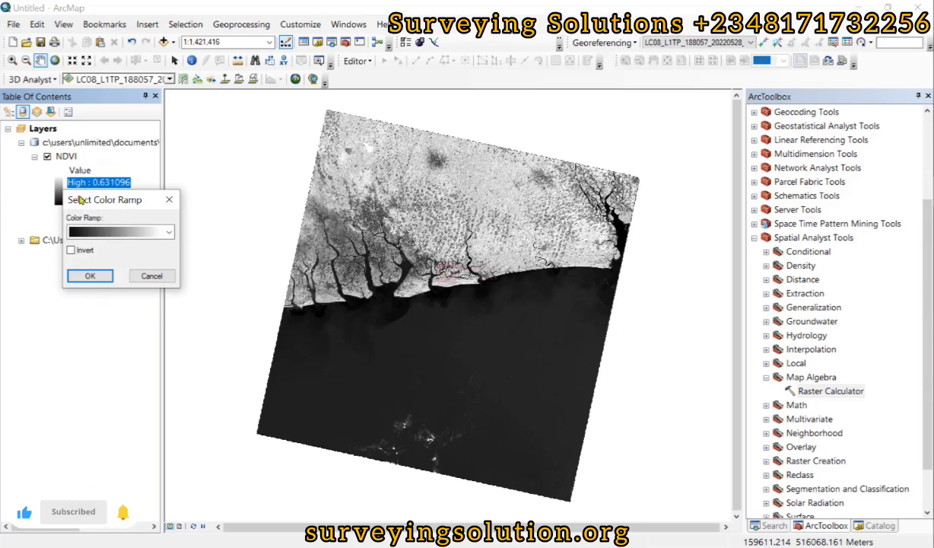
click(169, 233)
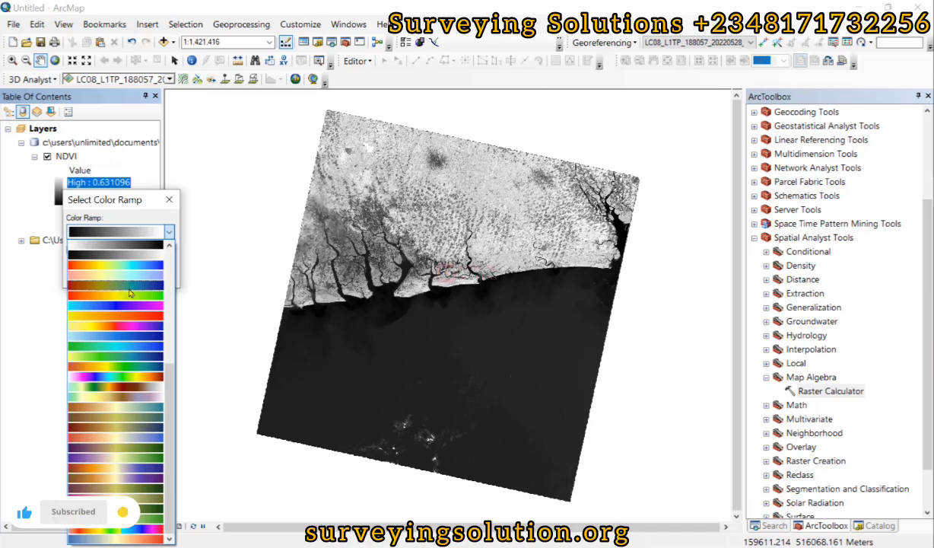
click(129, 295)
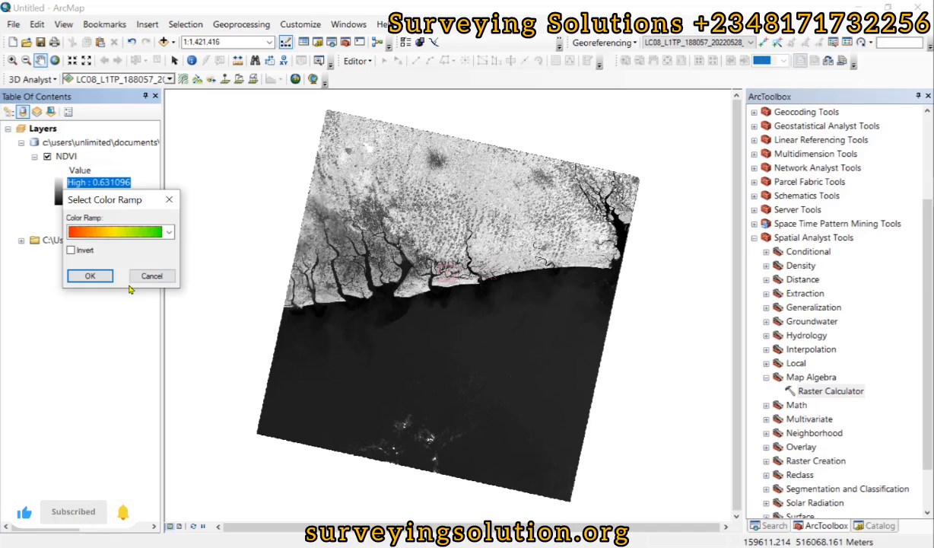
click(89, 277)
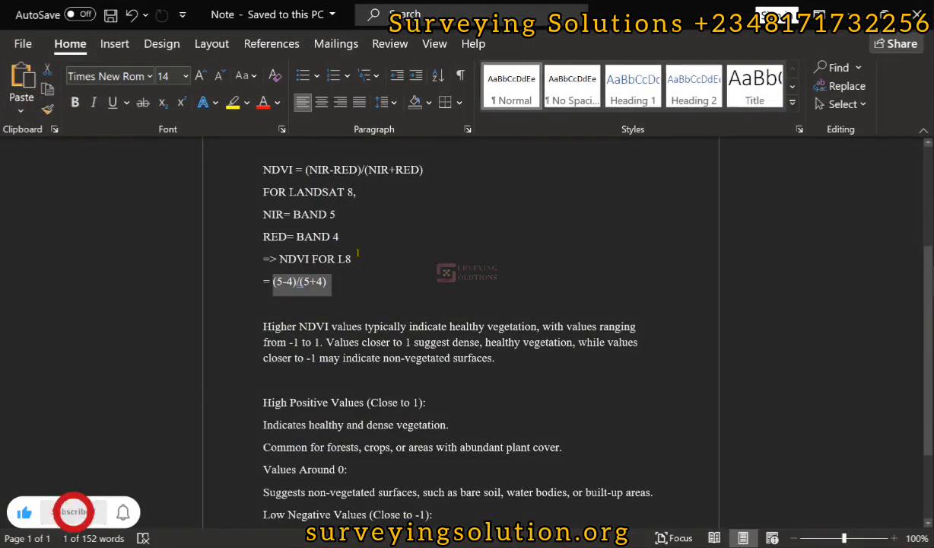
scroll(358, 255, down, 8)
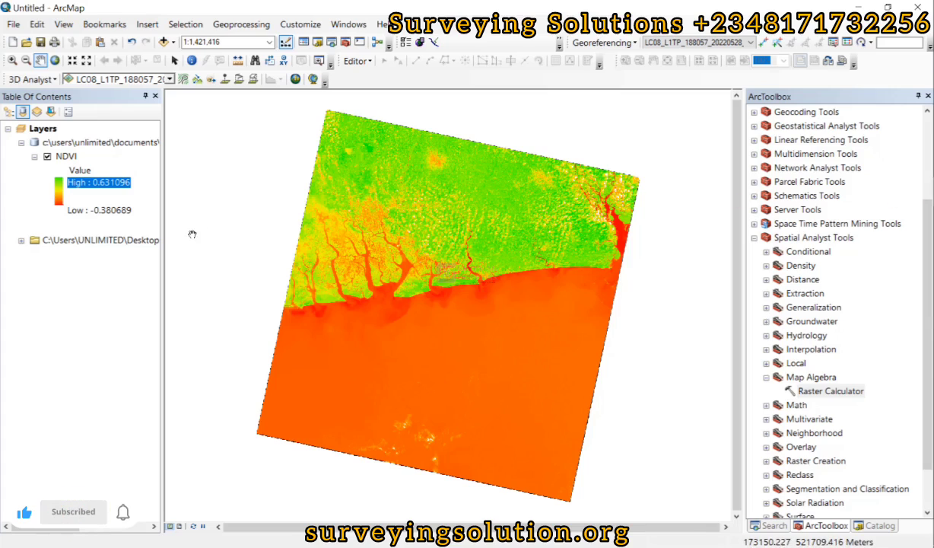
Switch the NDVI layer's symbology to Classified with 4 classes.
double_click(65, 156)
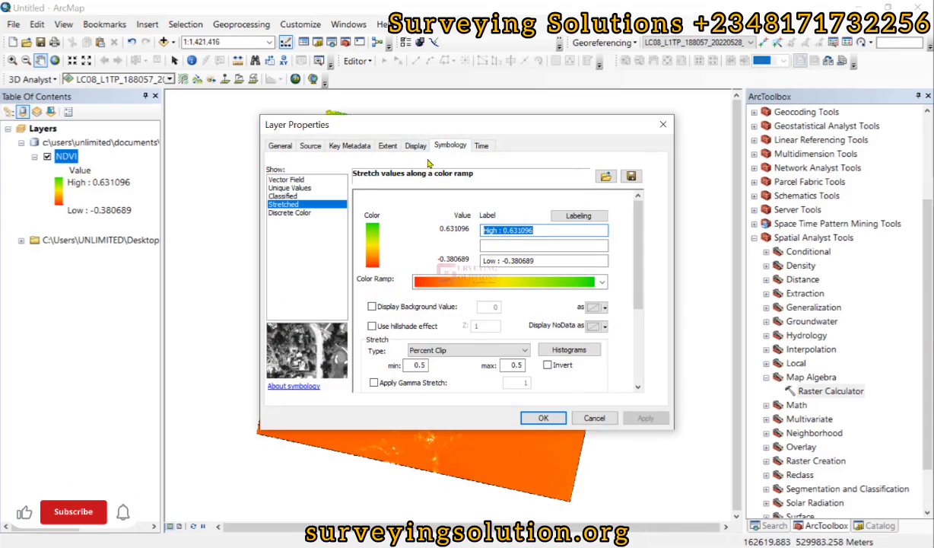
click(281, 196)
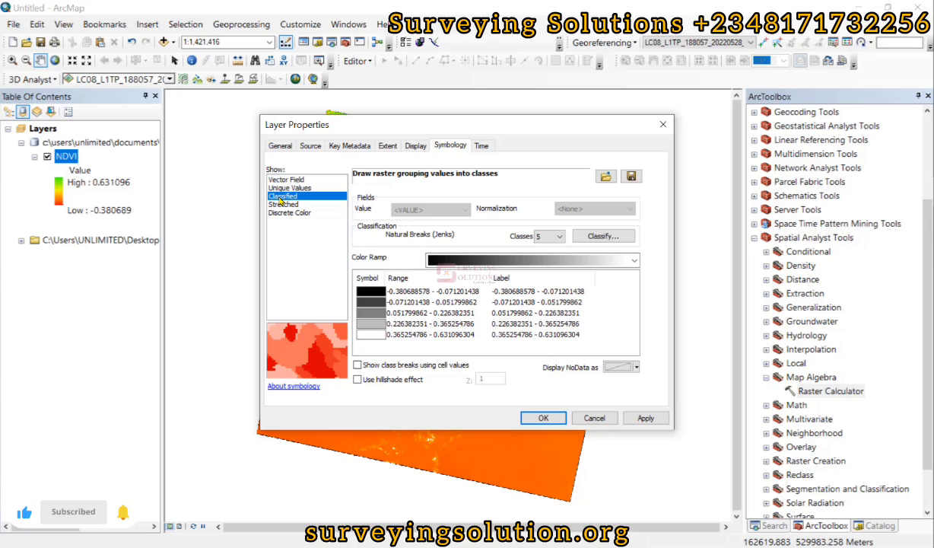
click(559, 237)
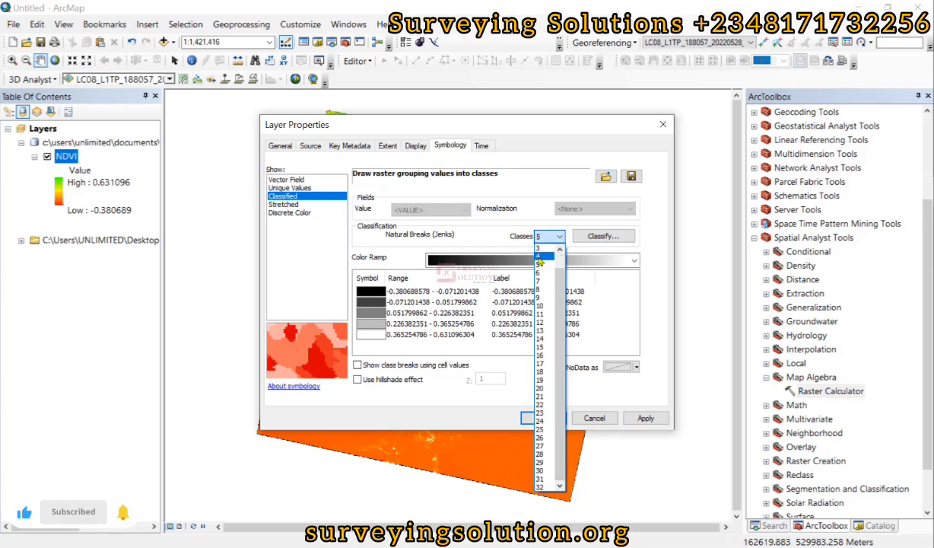
scroll(539, 262, up, 1)
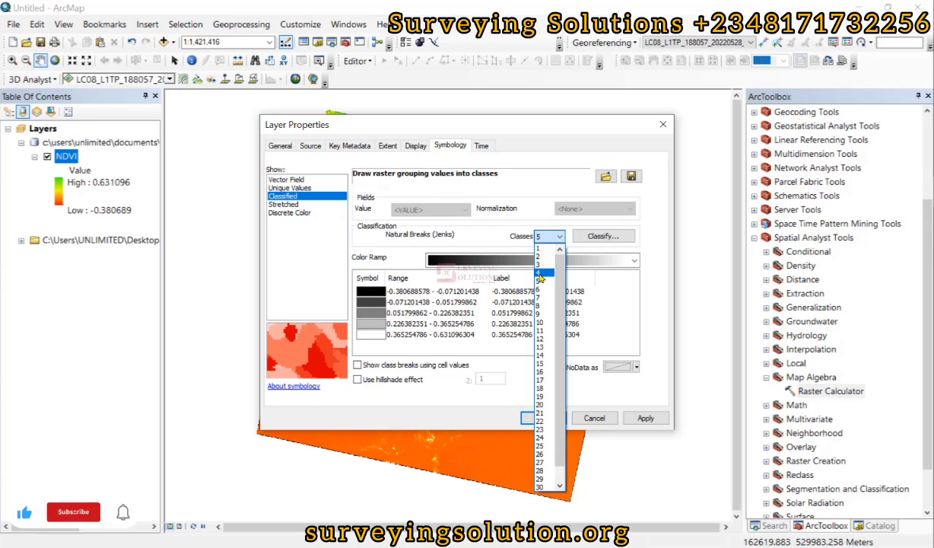
click(539, 273)
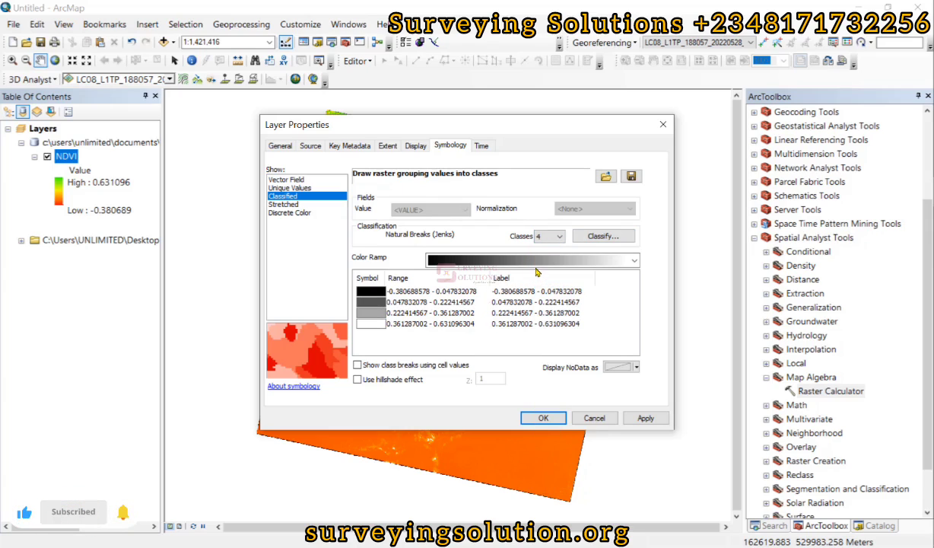
Set the classification method for the NDVI classes to Equal Interval, after trying Manual.
click(603, 237)
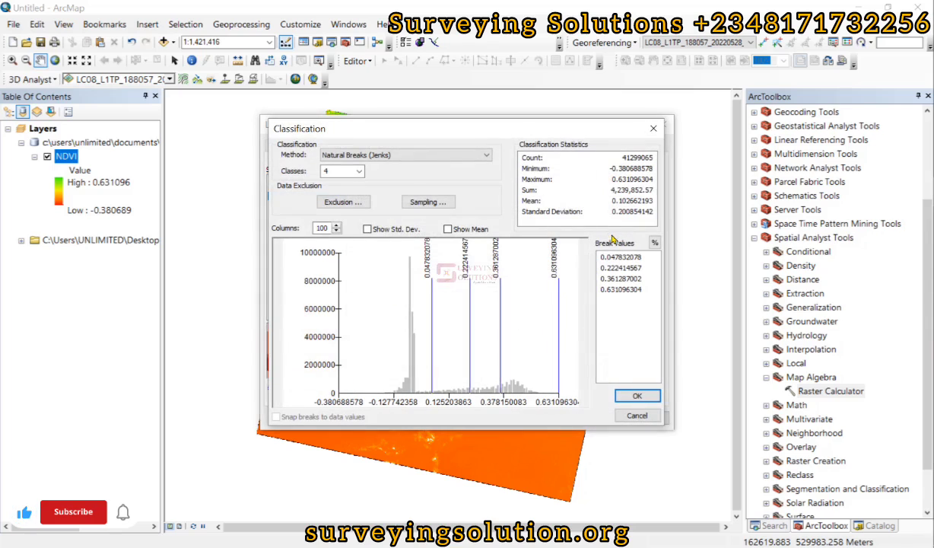
click(373, 156)
click(333, 167)
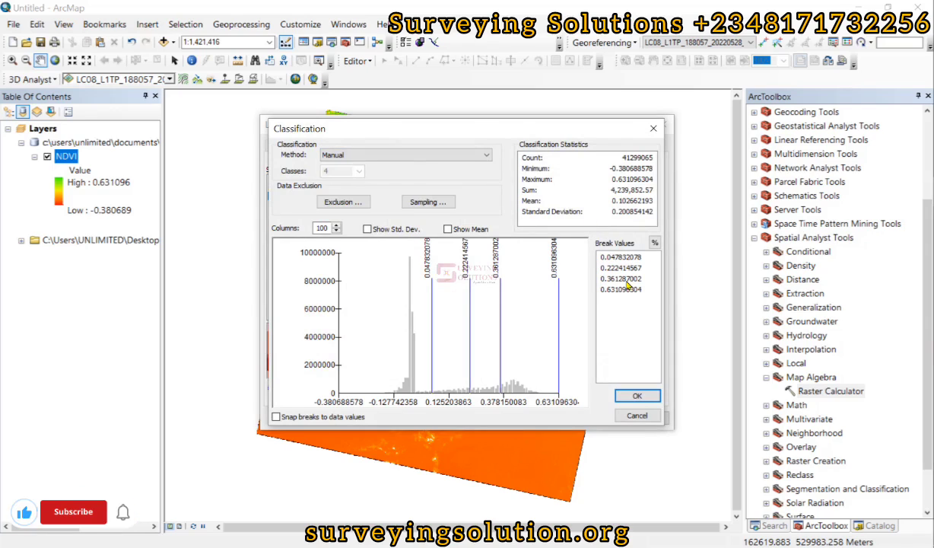
click(403, 155)
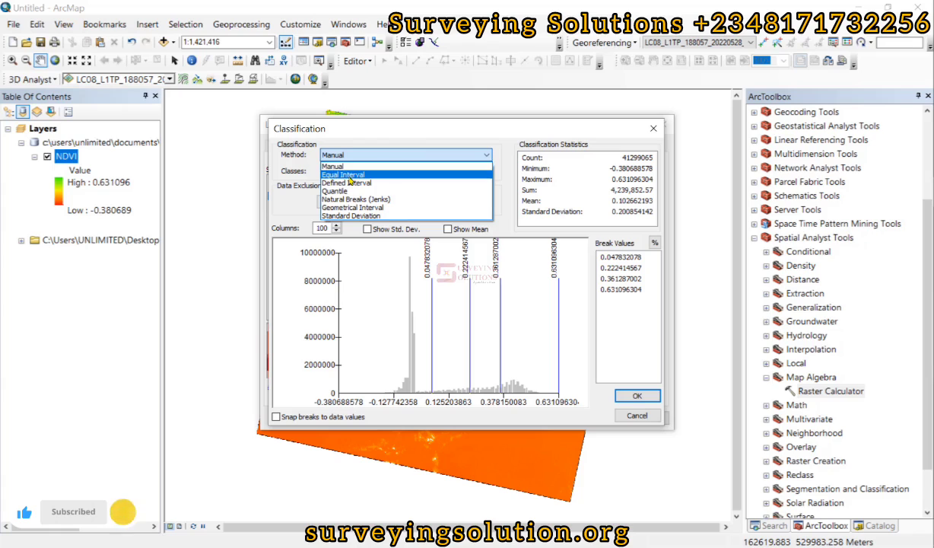
click(342, 174)
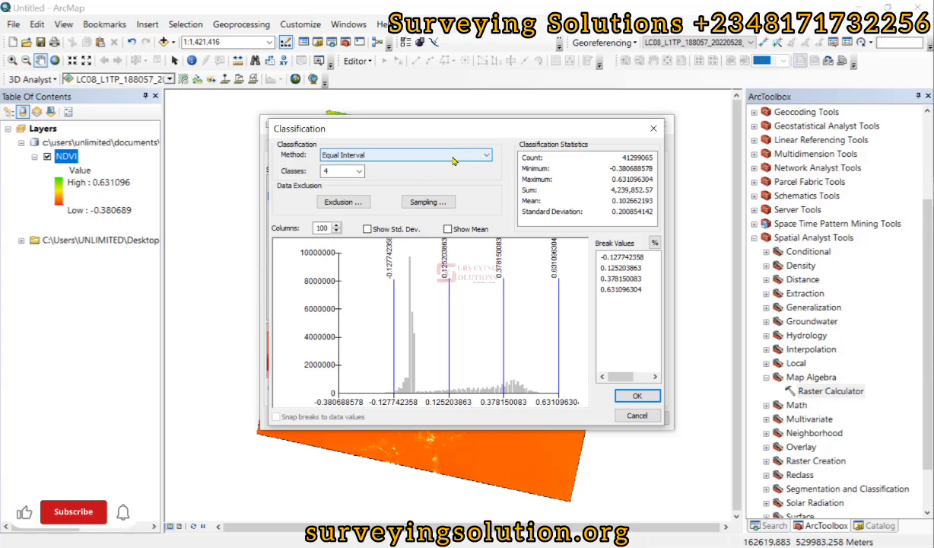
click(376, 156)
click(376, 157)
click(376, 156)
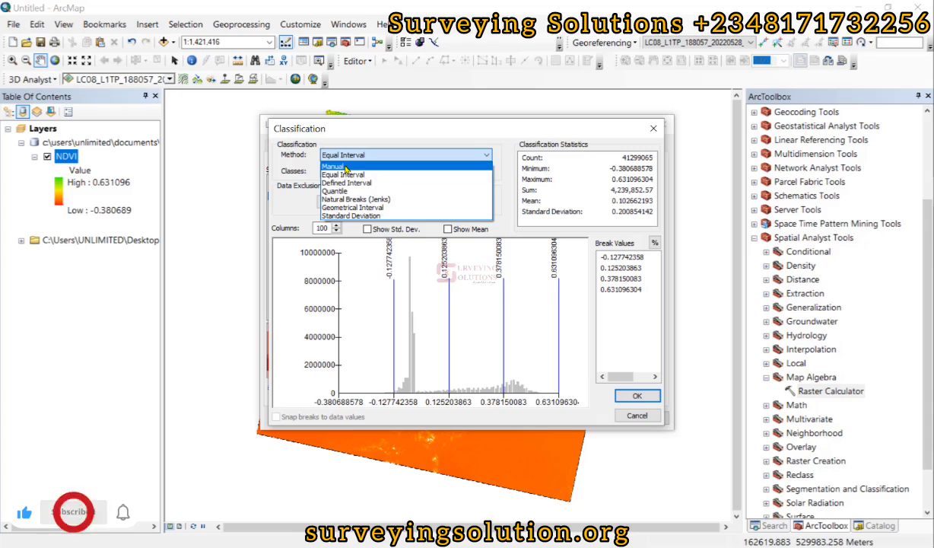
click(344, 174)
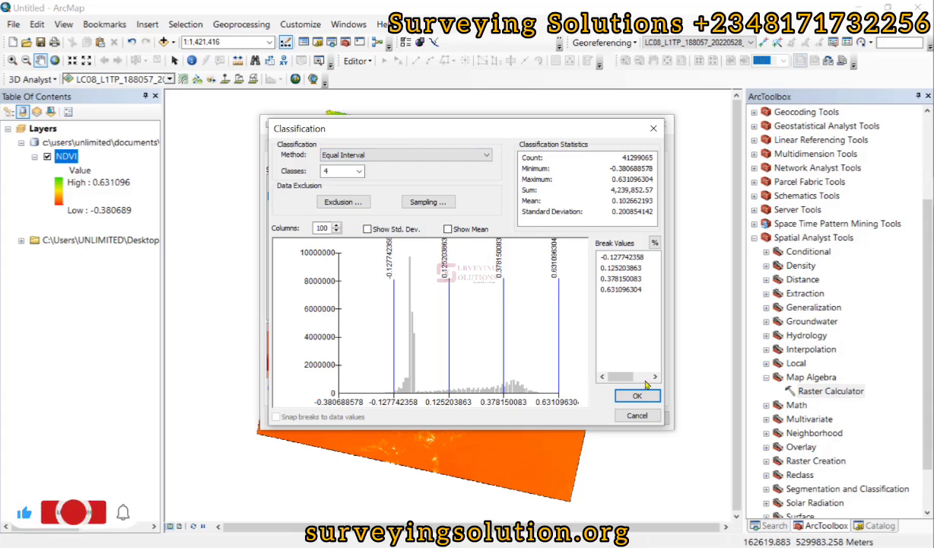
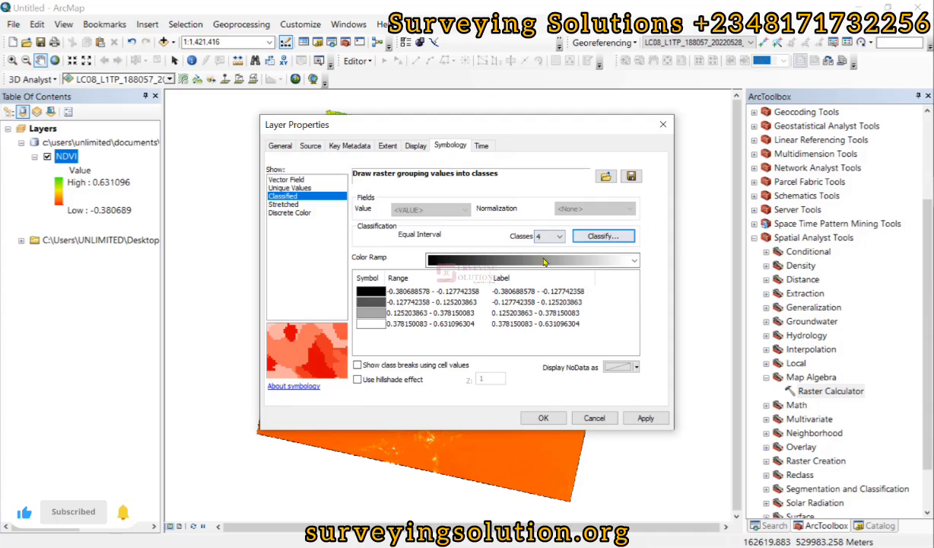
Assign the red-yellow-green color ramp to the four NDVI classes.
click(635, 261)
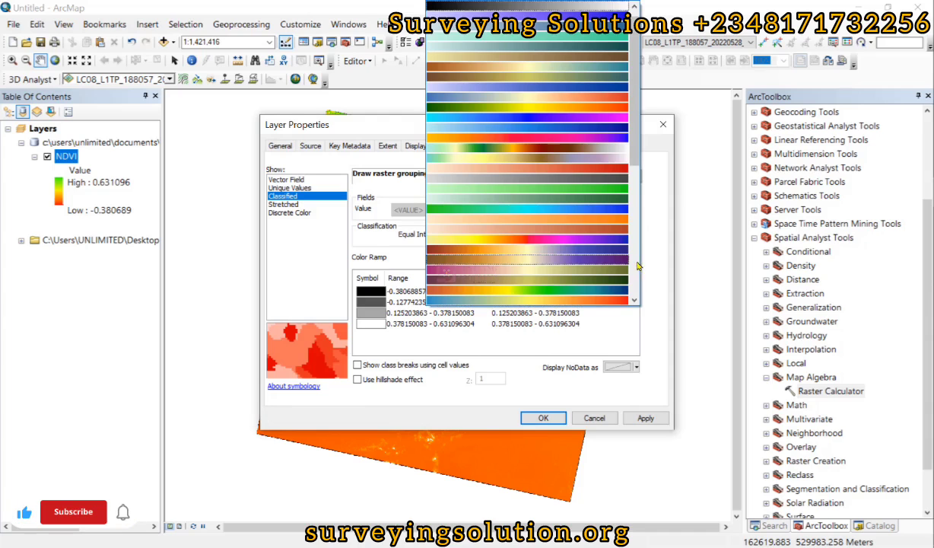
scroll(539, 160, down, 3)
scroll(539, 160, down, 6)
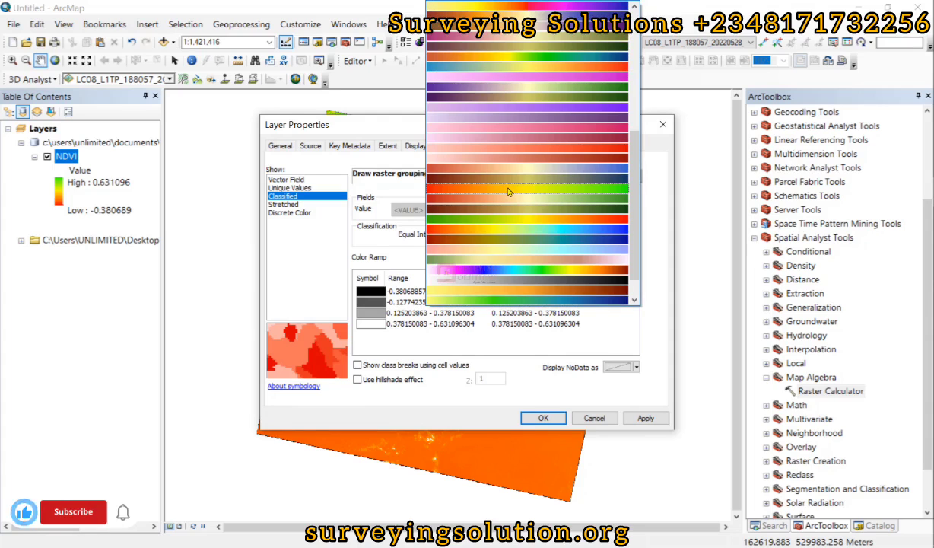
click(509, 192)
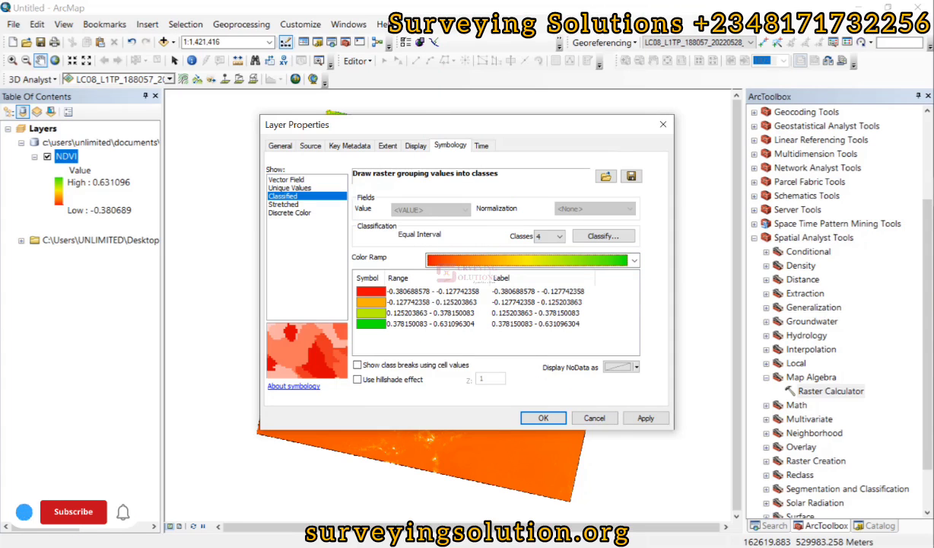
Place the Word notes beside the layer properties and read what high, near-zero and low NDVI values indicate.
key(alt+Tab)
drag(244, 169, 329, 169)
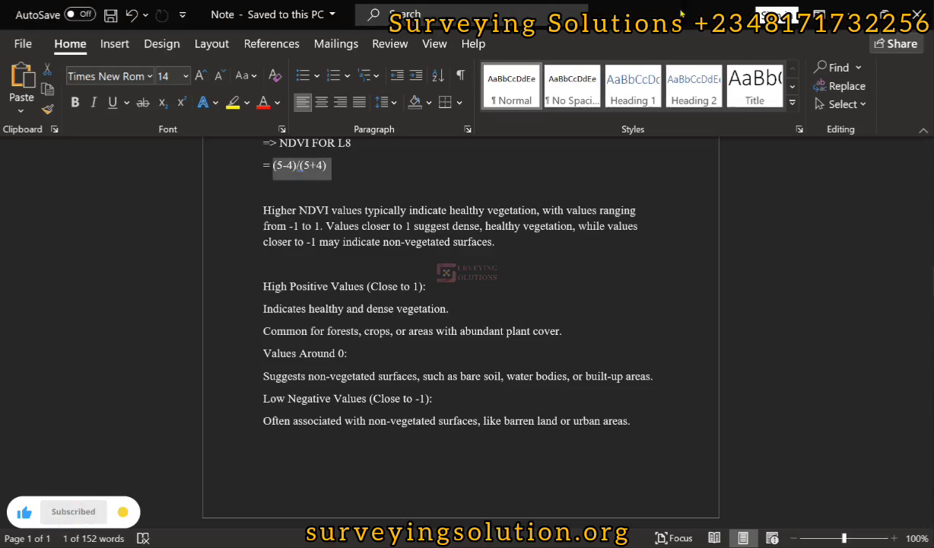
key(super+Down)
drag(300, 59, 760, 56)
scroll(759, 331, down, 1)
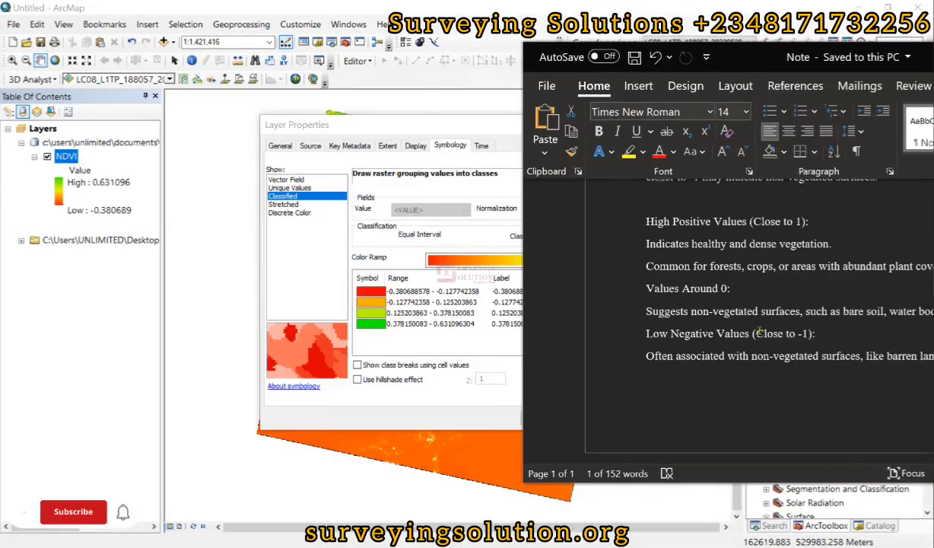
scroll(759, 332, up, 1)
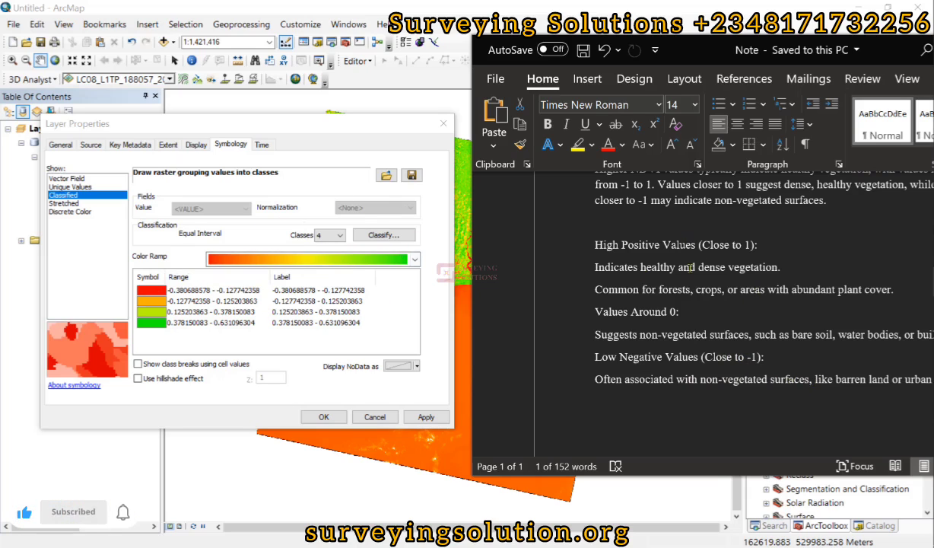
scroll(698, 313, down, 1)
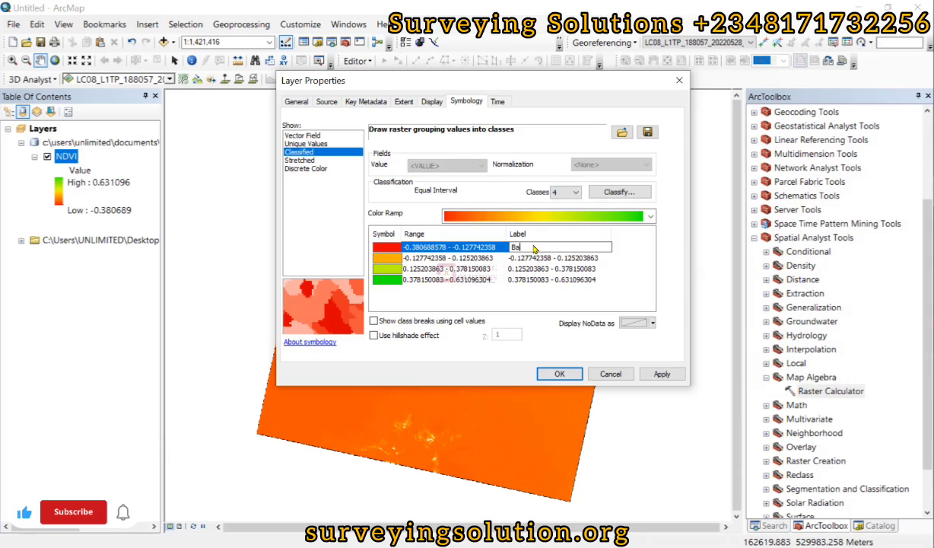
Label the lowest (red) NDVI class "Urban Settlements" and the highest (dark green) class "Healthy Vegetation".
text(re)
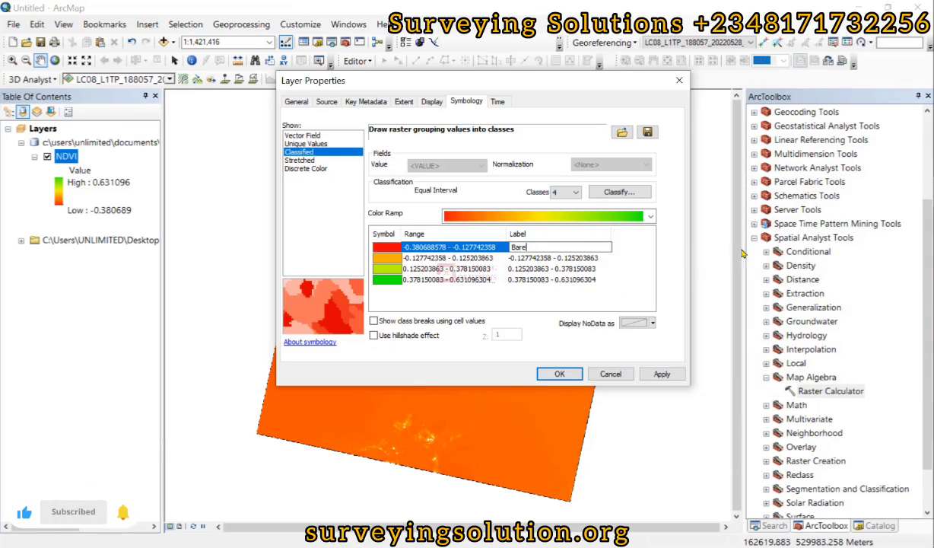
text(Urb)
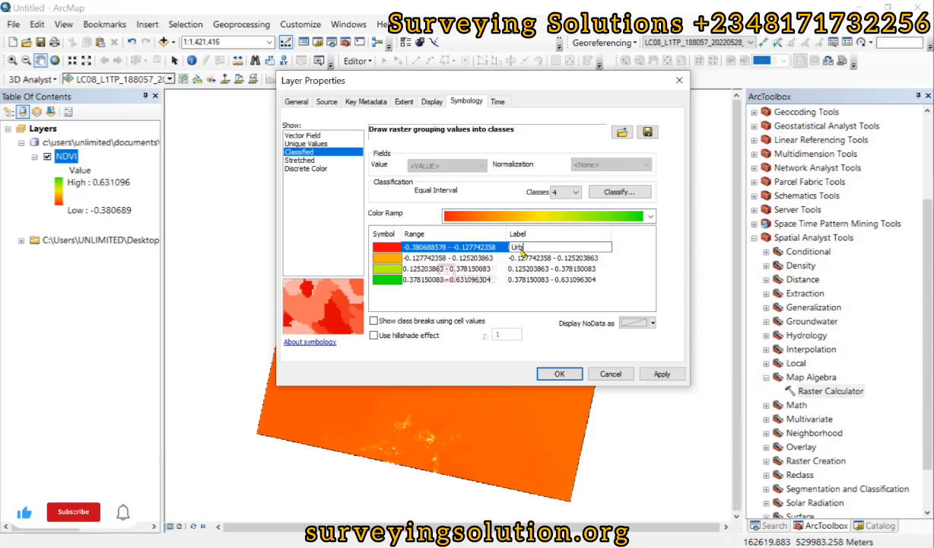
text(an Settlements)
key(Return)
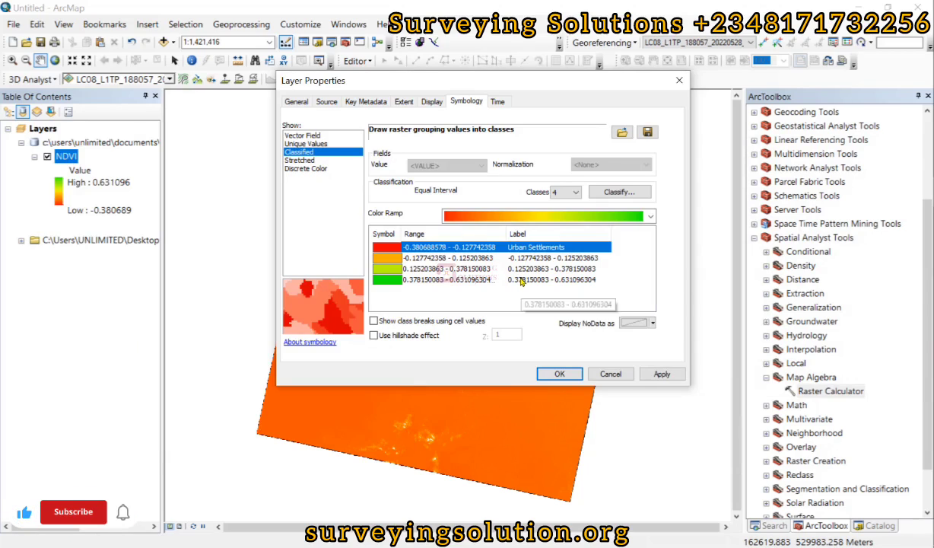
click(522, 281)
click(529, 280)
text(Healthy Vegetation)
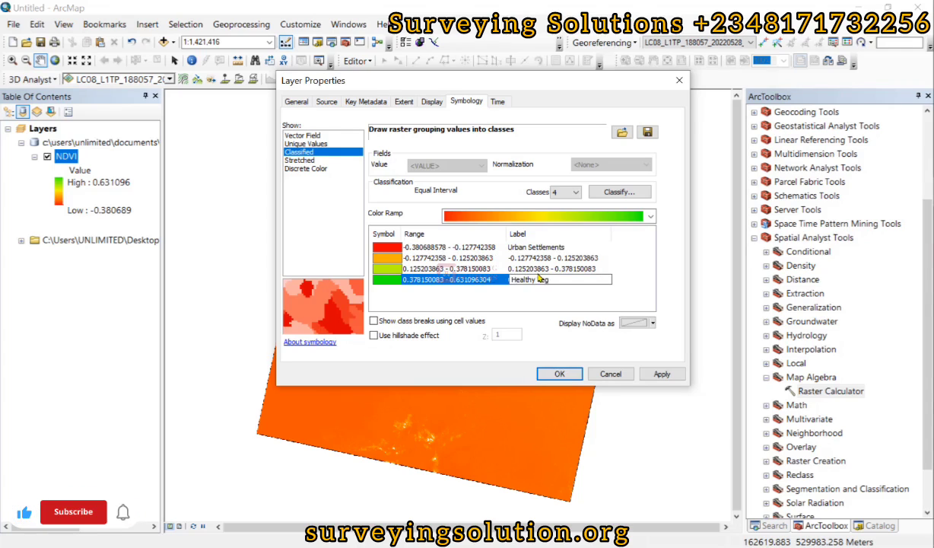
key(Return)
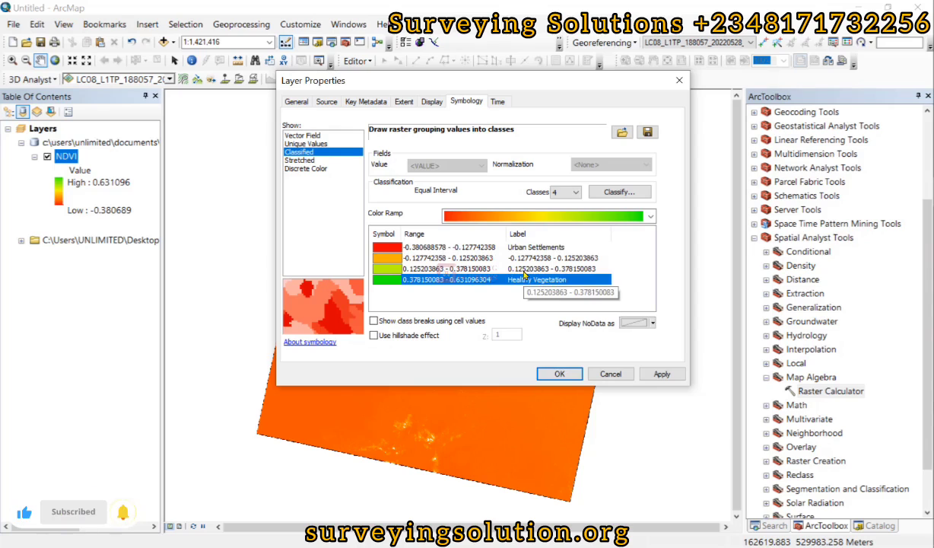
Label the light green NDVI class "Crops, Forests" and the orange class "Baren Land".
click(523, 269)
click(525, 271)
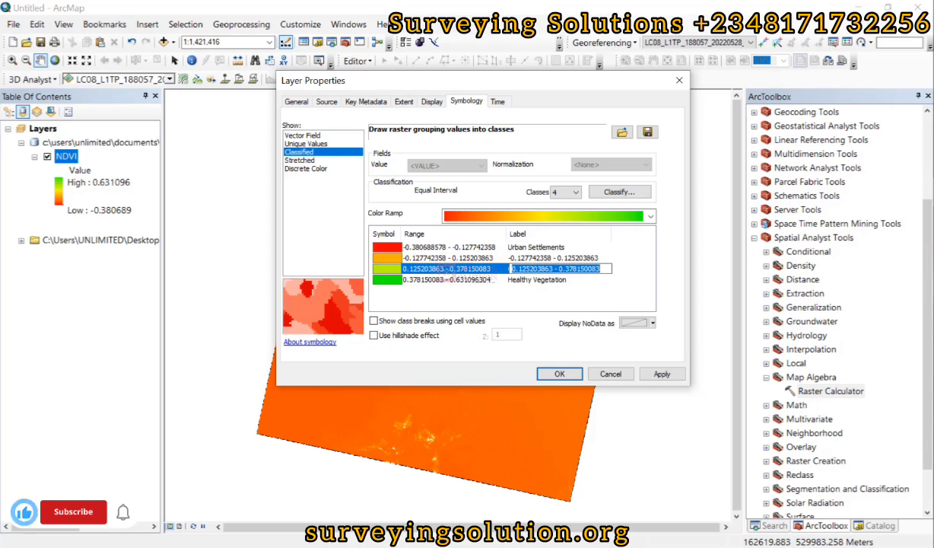
text(C)
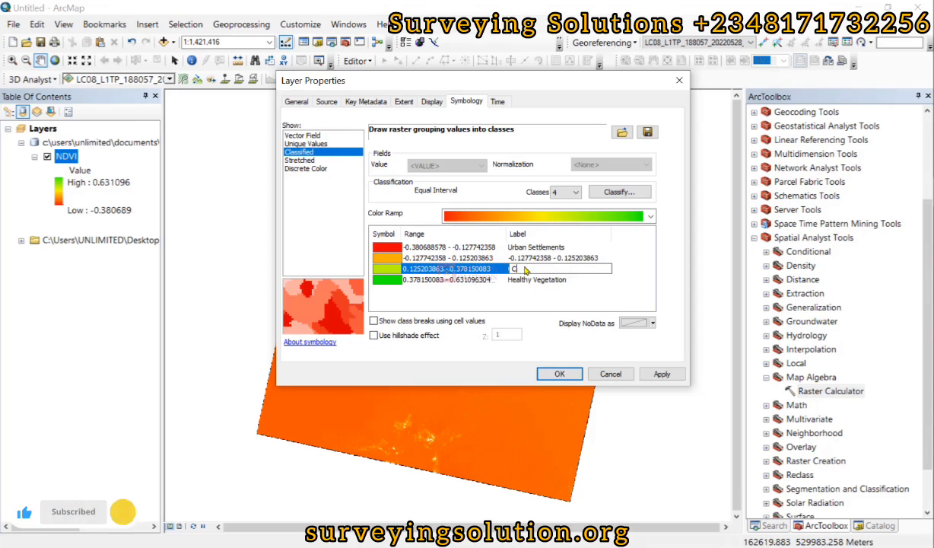
text(rops, Forests)
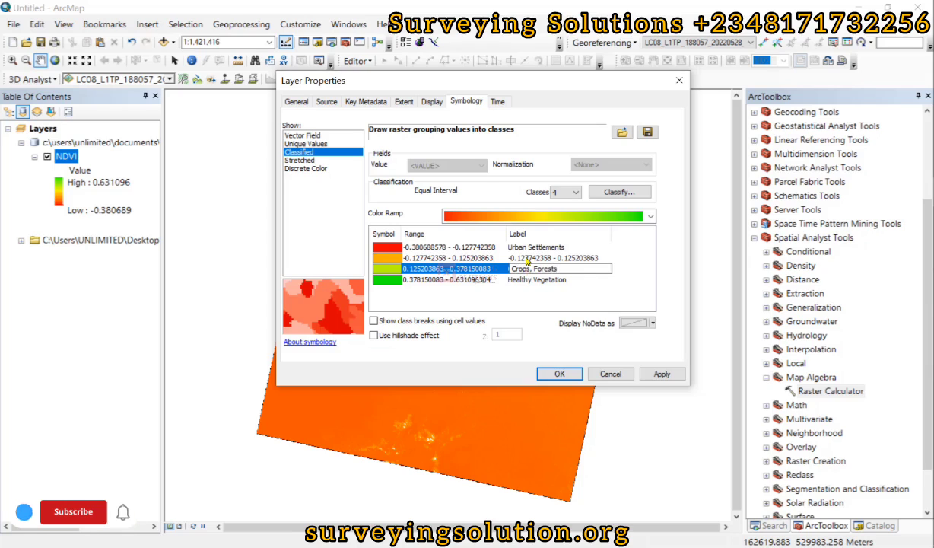
key(Return)
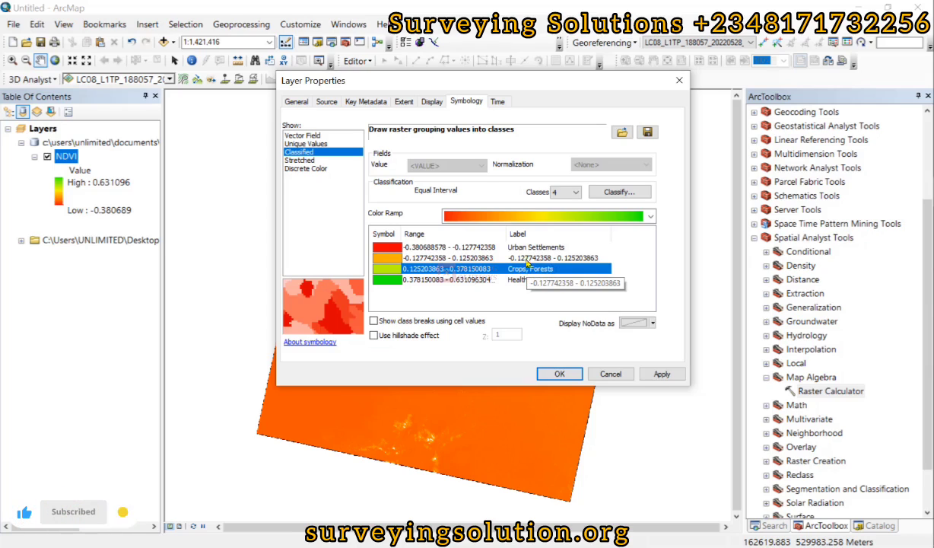
double_click(525, 259)
text(Baren Land)
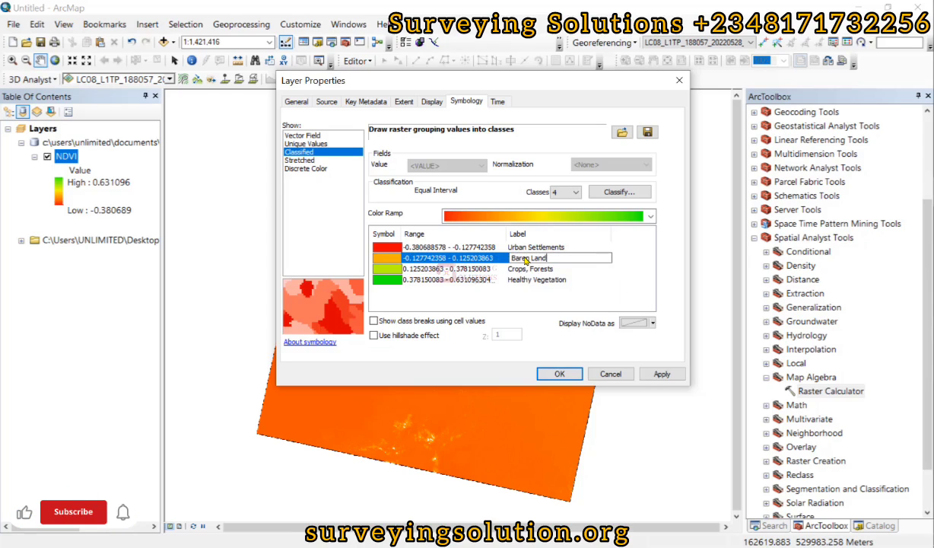
key(Return)
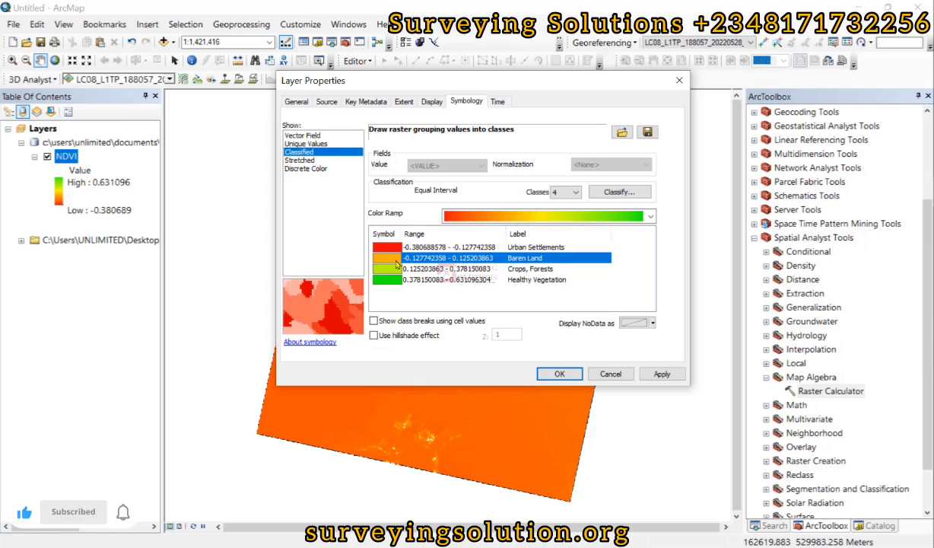
Apply the four-class symbology with its land-cover labels to the NDVI layer and inspect the classified raster up close.
click(662, 374)
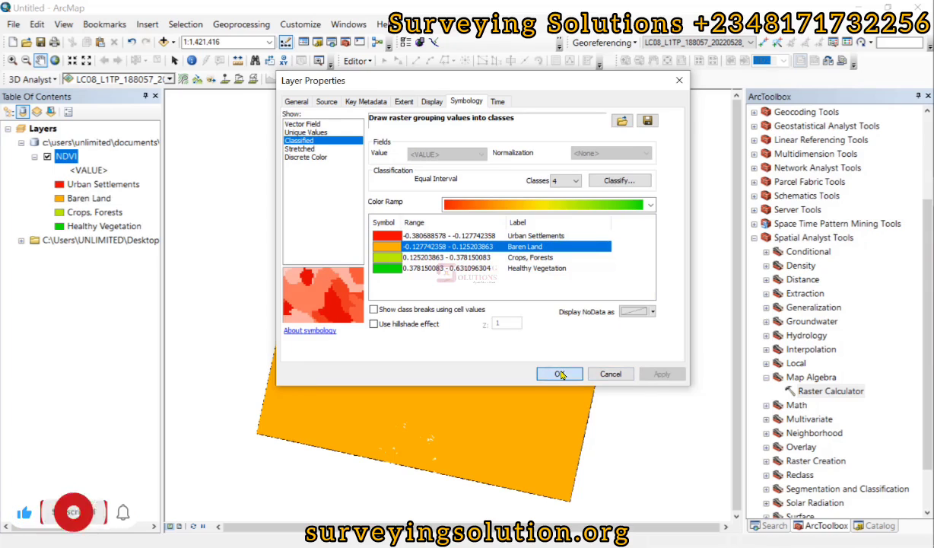
click(560, 374)
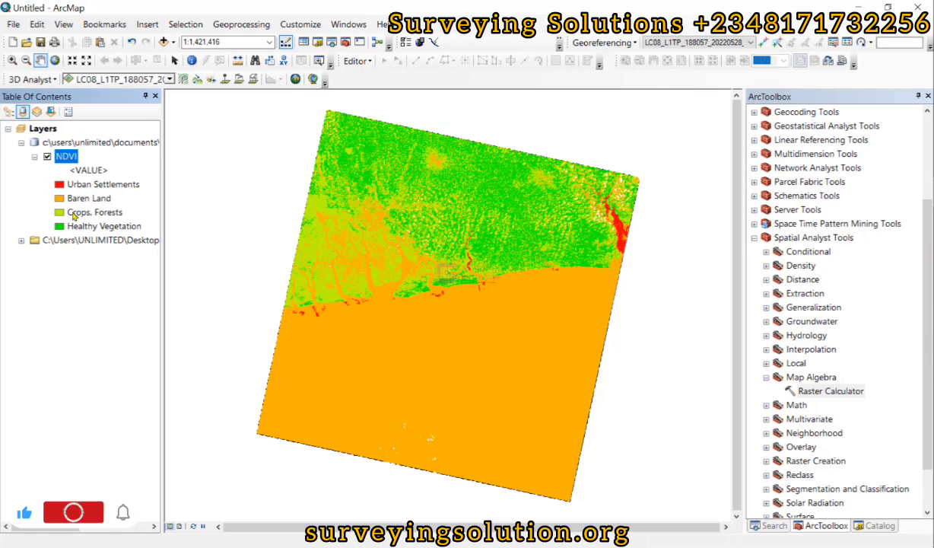
scroll(405, 204, up, 1)
scroll(406, 204, down, 3)
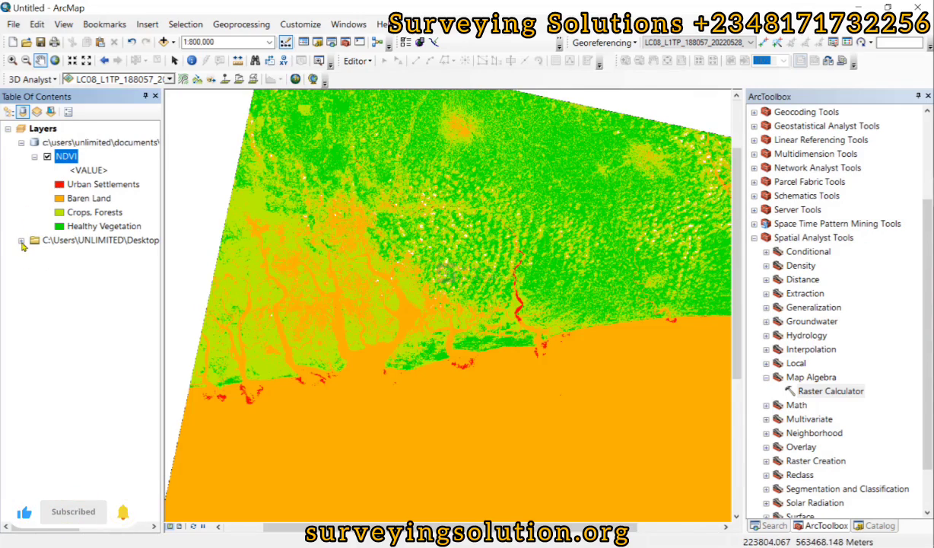
Collapse the legends of the first two Landsat band layers and fold their folder group in the layer list.
click(22, 240)
click(35, 142)
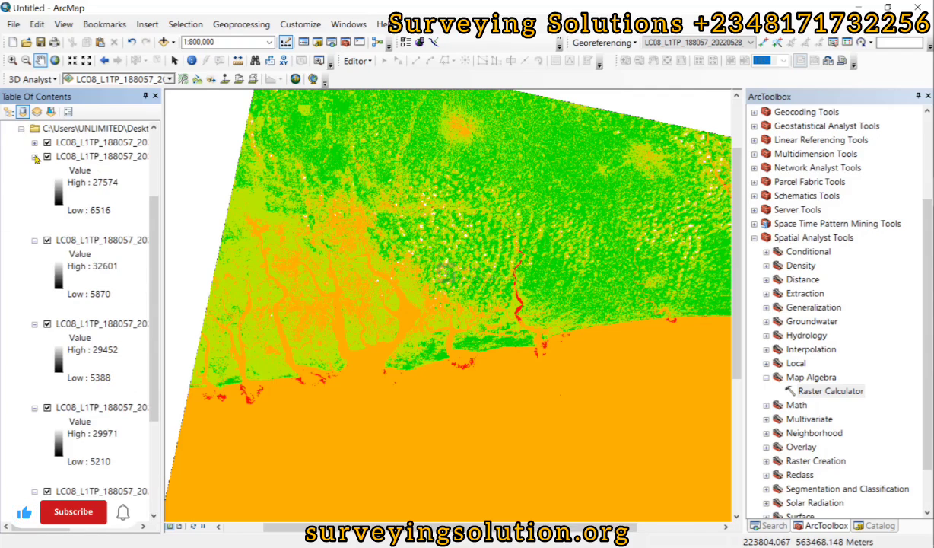
click(35, 156)
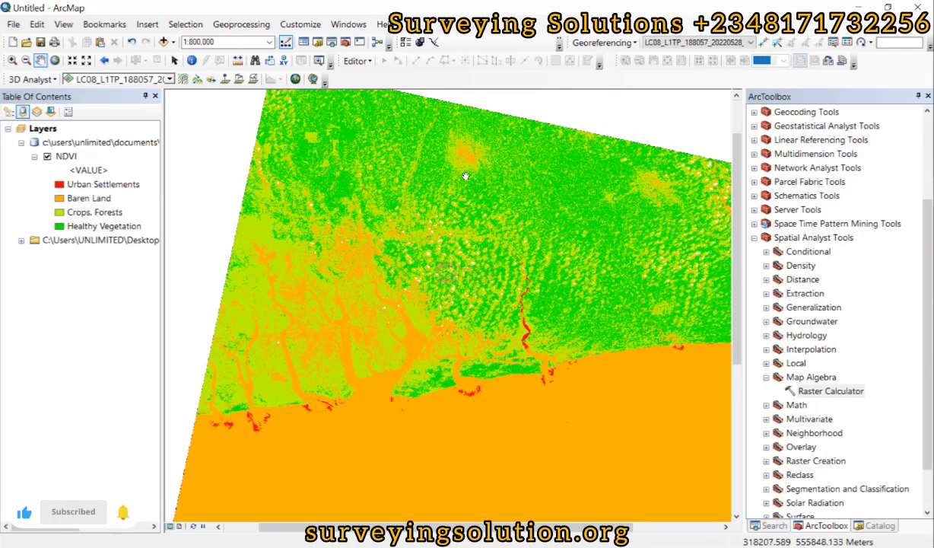
Inspect the classified vegetation area and zoom the map to the full extent of the NDVI layer.
scroll(472, 138, down, 1)
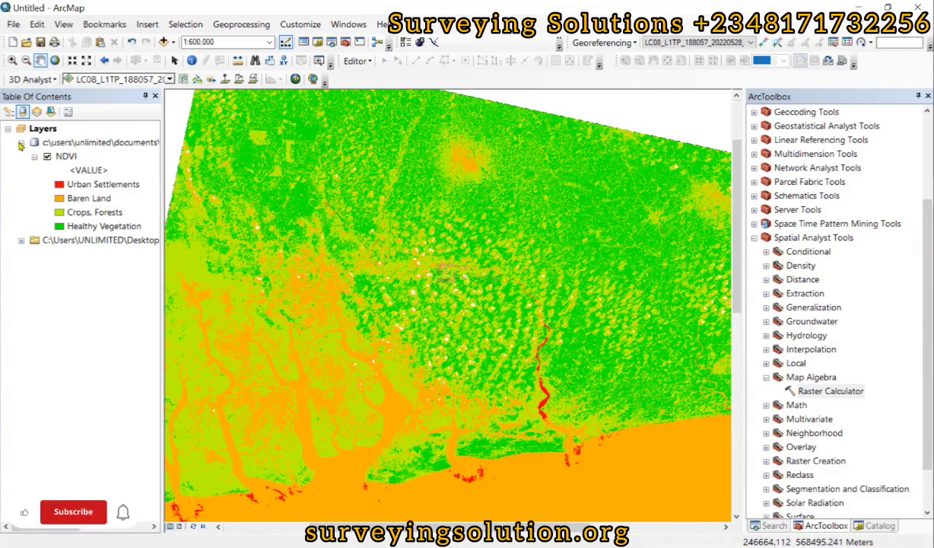
click(74, 156)
right_click(75, 156)
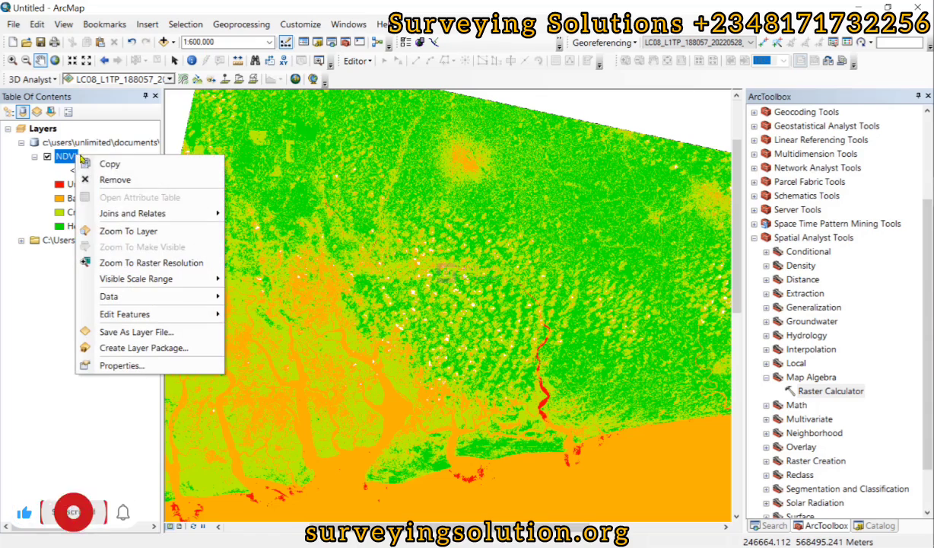
click(137, 230)
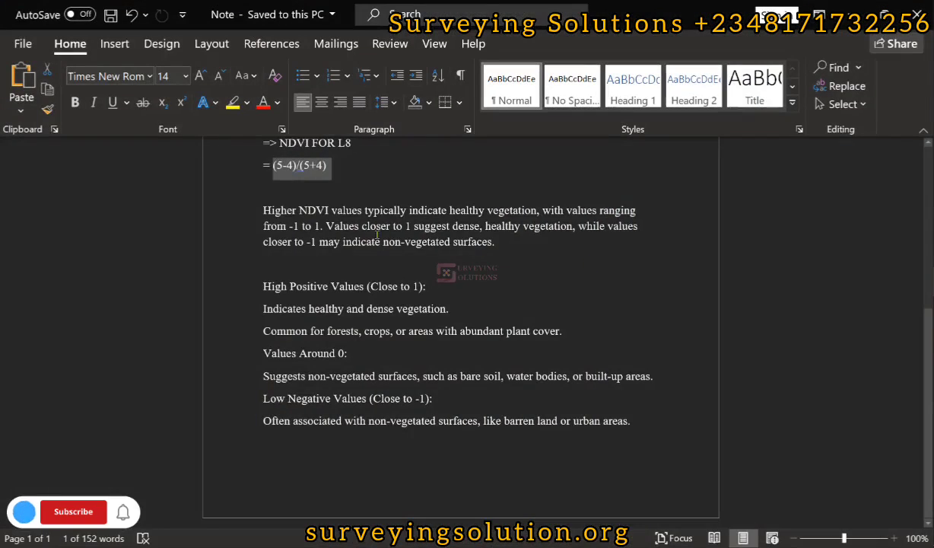
Review the Word notes on the NDVI definition, the Landsat 8 band formula and the meaning of its values, and return to ArcMap.
scroll(368, 236, up, 5)
scroll(368, 236, up, 1)
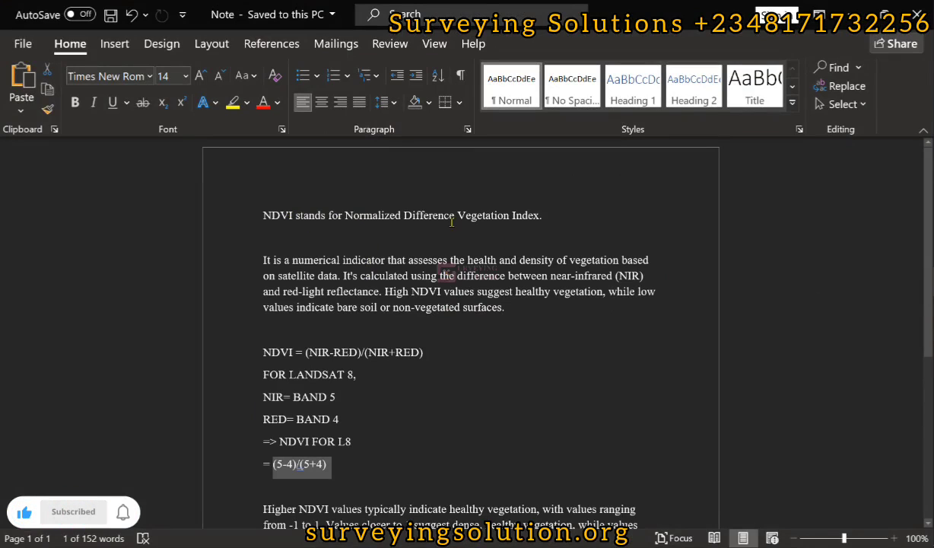
scroll(333, 335, down, 2)
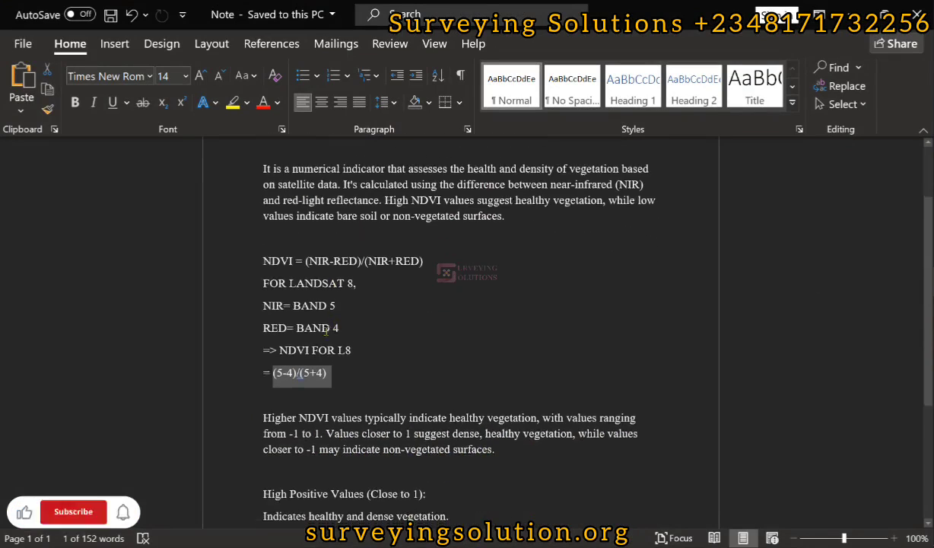
scroll(317, 283, down, 2)
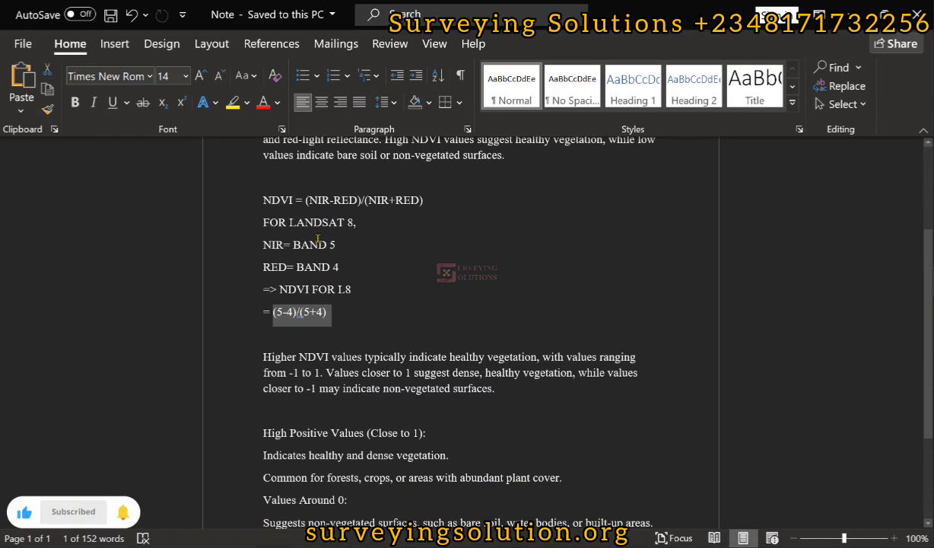
scroll(318, 240, down, 3)
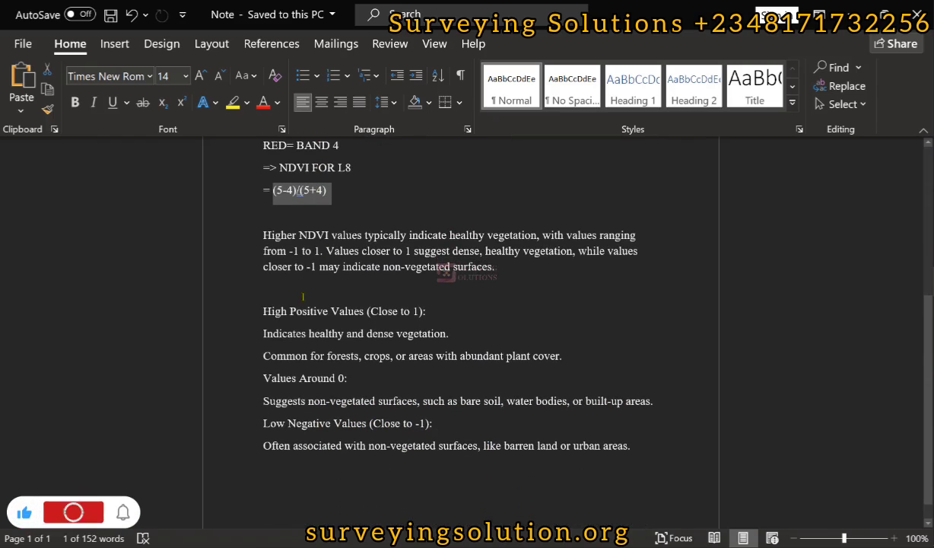
scroll(286, 320, up, 2)
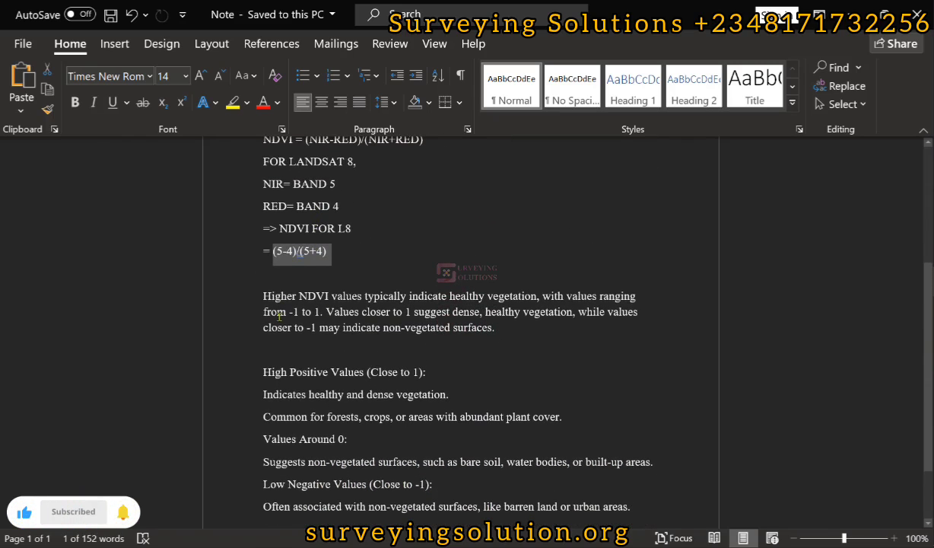
scroll(286, 325, down, 2)
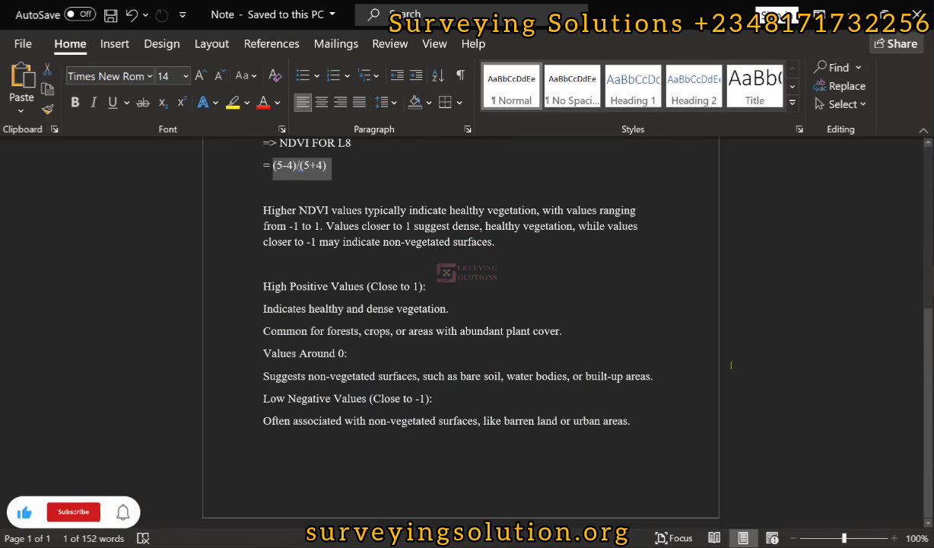
key(alt+Tab)
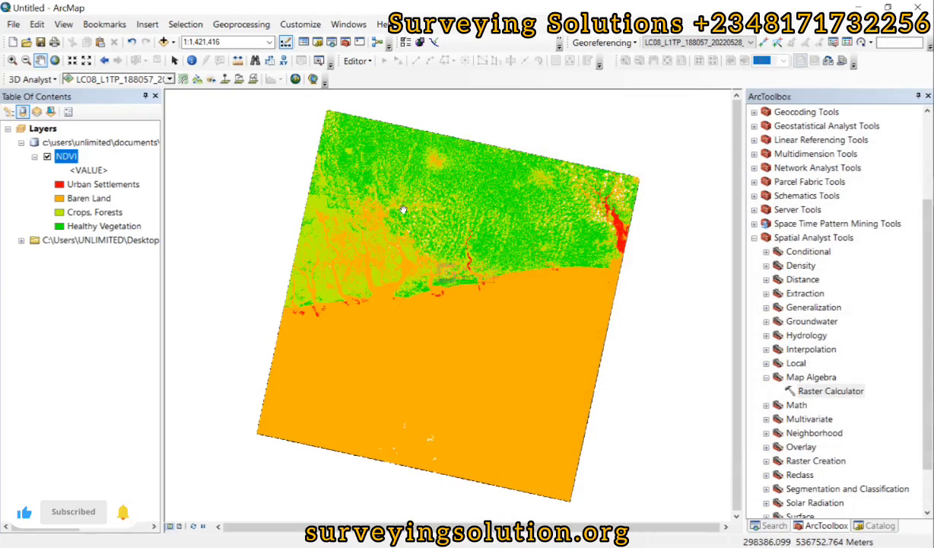